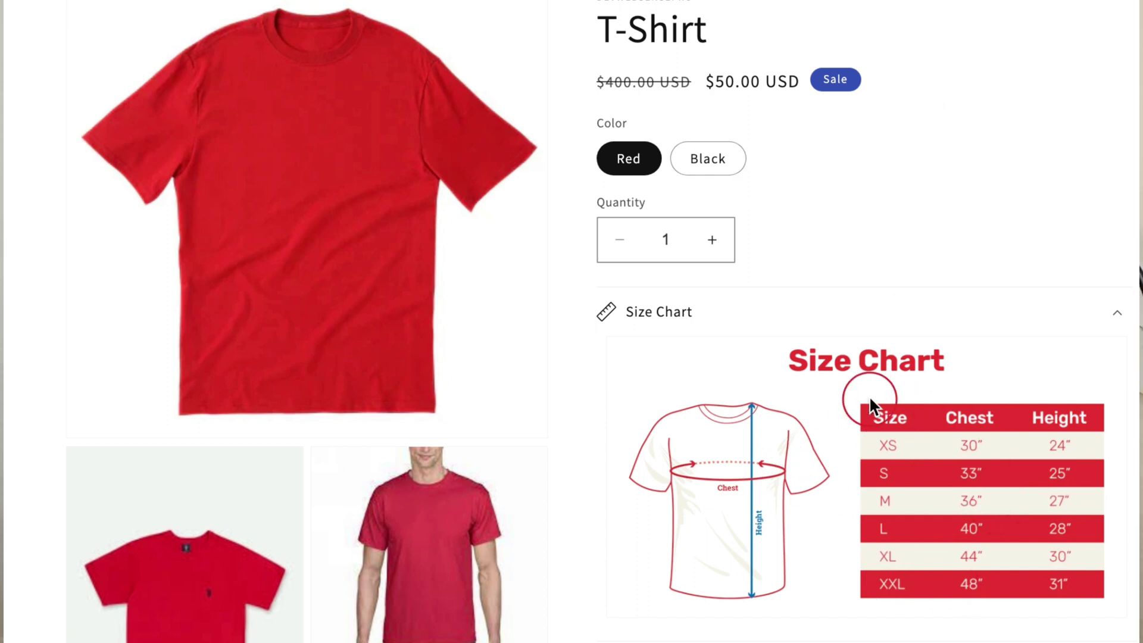
# - Collapse the T-Shirt's Size Chart row and switch to the product's admin page
pyautogui.click(1116, 313)
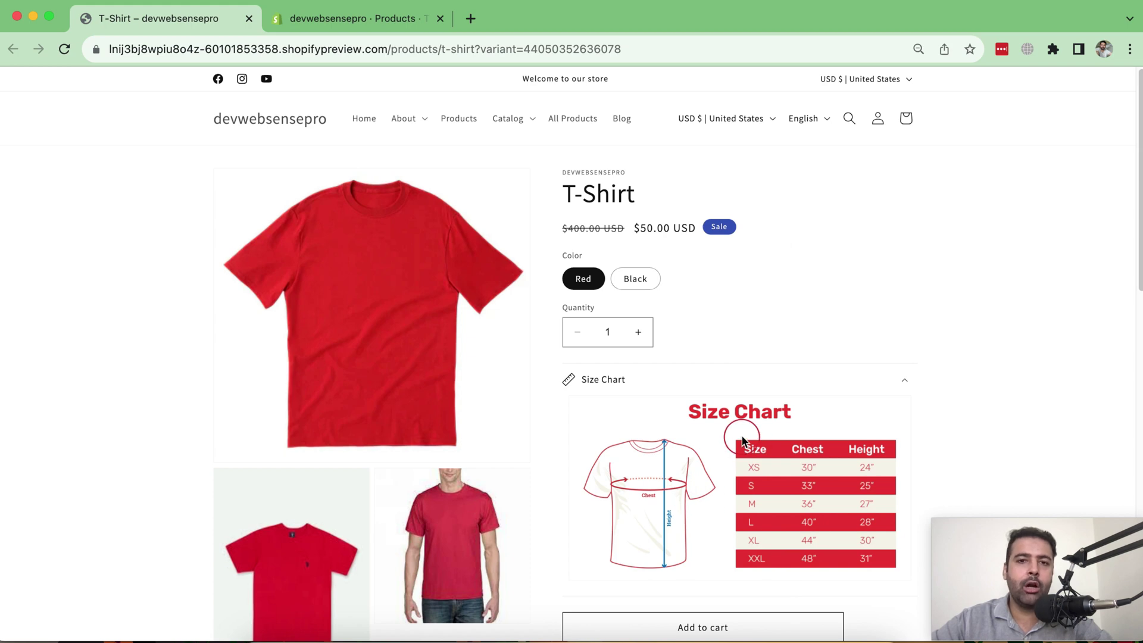
pyautogui.click(905, 379)
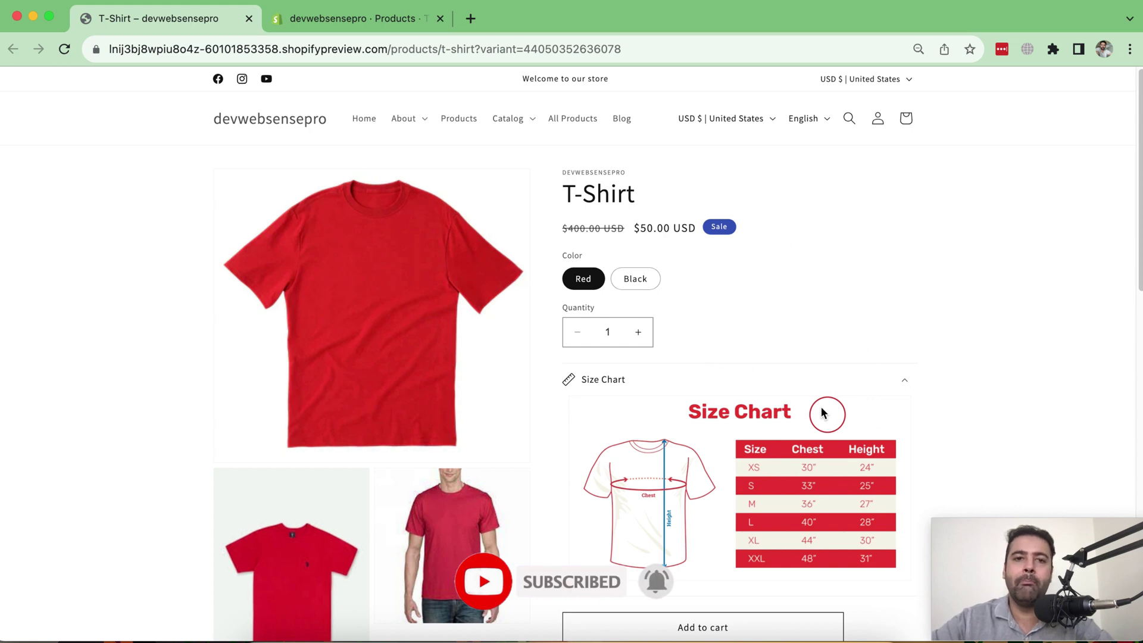
pyautogui.click(367, 18)
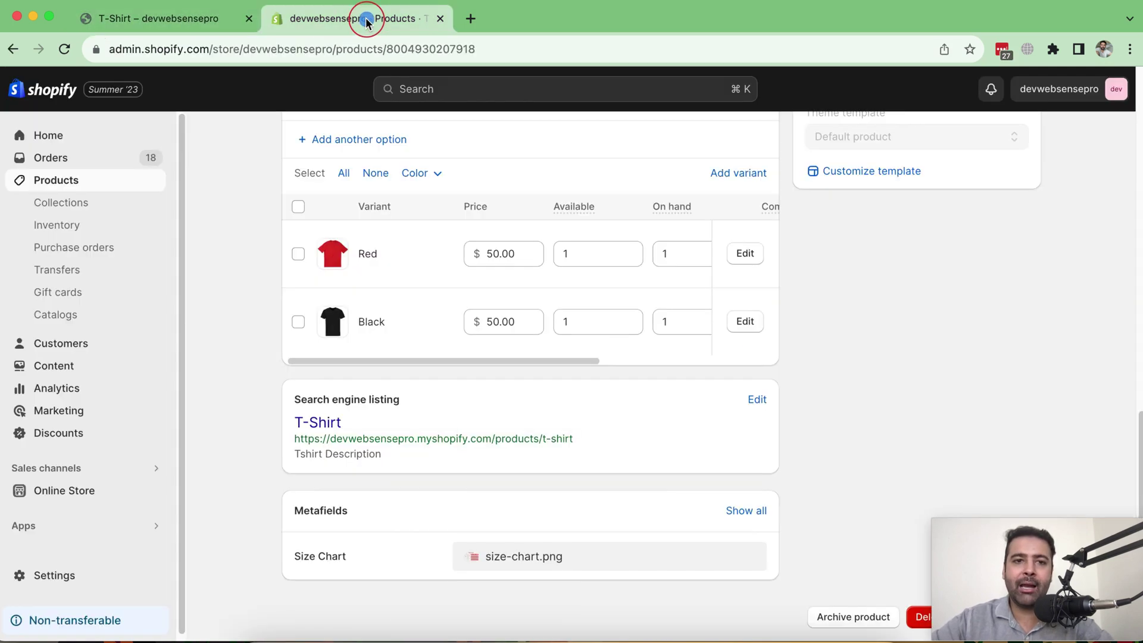
pyautogui.scroll(-10, 790, 298)
pyautogui.scroll(-3, 790, 297)
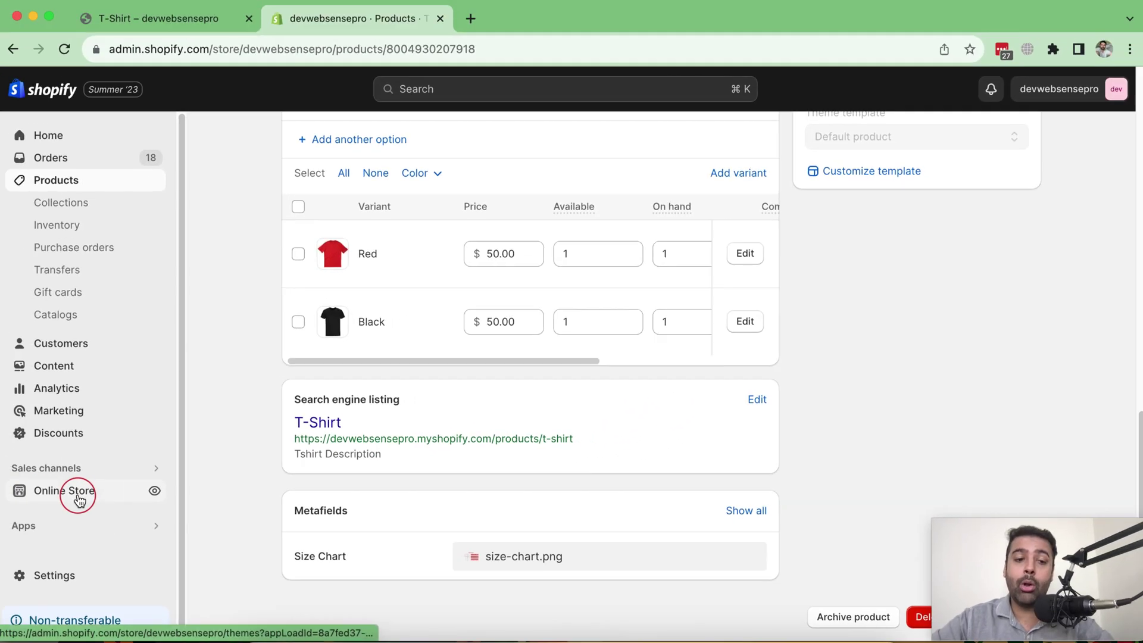
# - Add the free Dawn theme from Themes and publish it, replacing the current theme
pyautogui.click(77, 490)
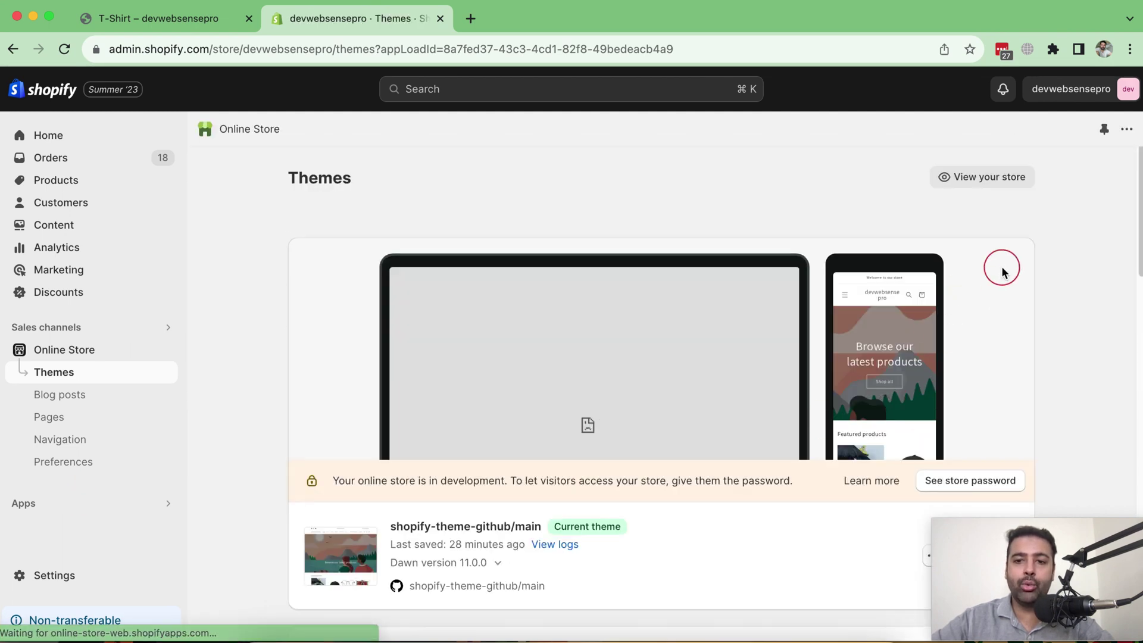
pyautogui.scroll(-3, 1073, 274)
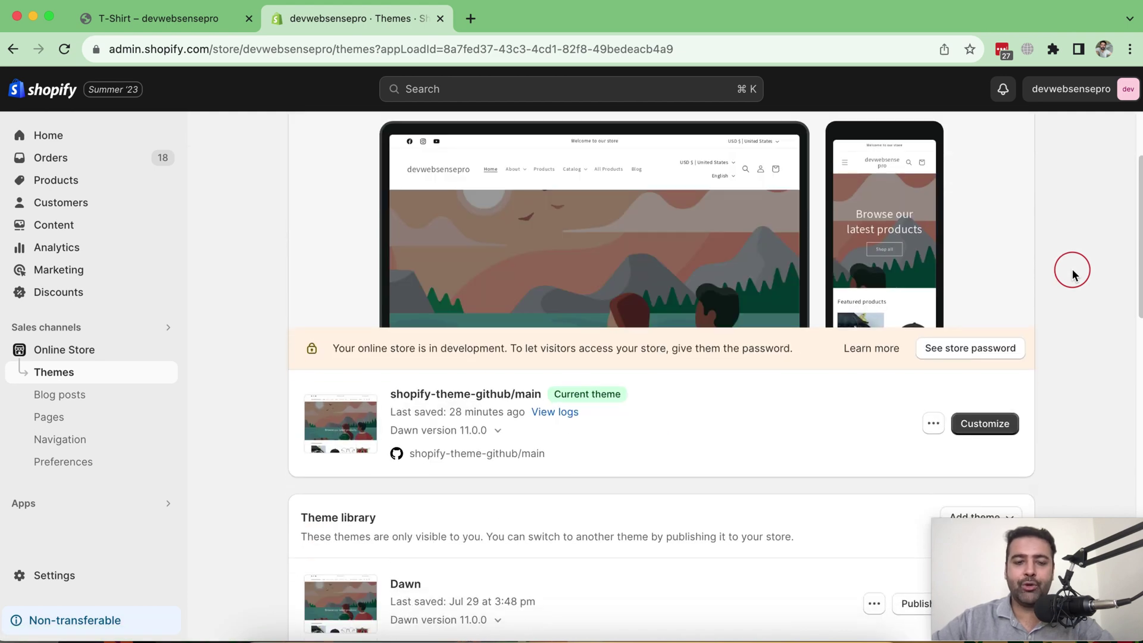
pyautogui.scroll(-5, 1073, 273)
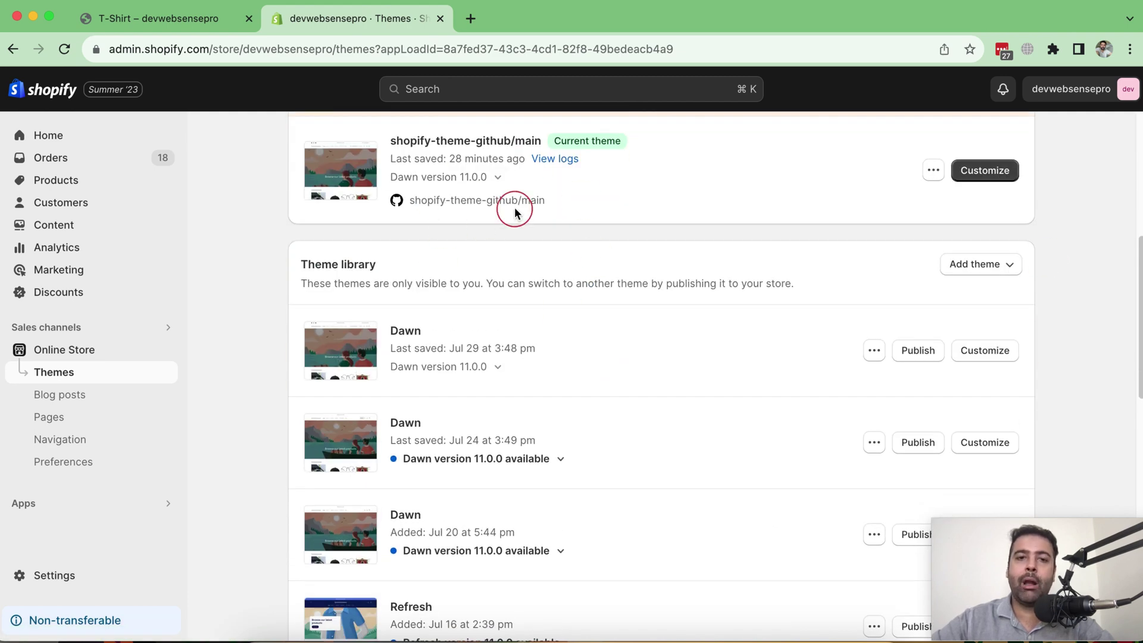
pyautogui.scroll(-5, 727, 225)
pyautogui.scroll(-5, 728, 226)
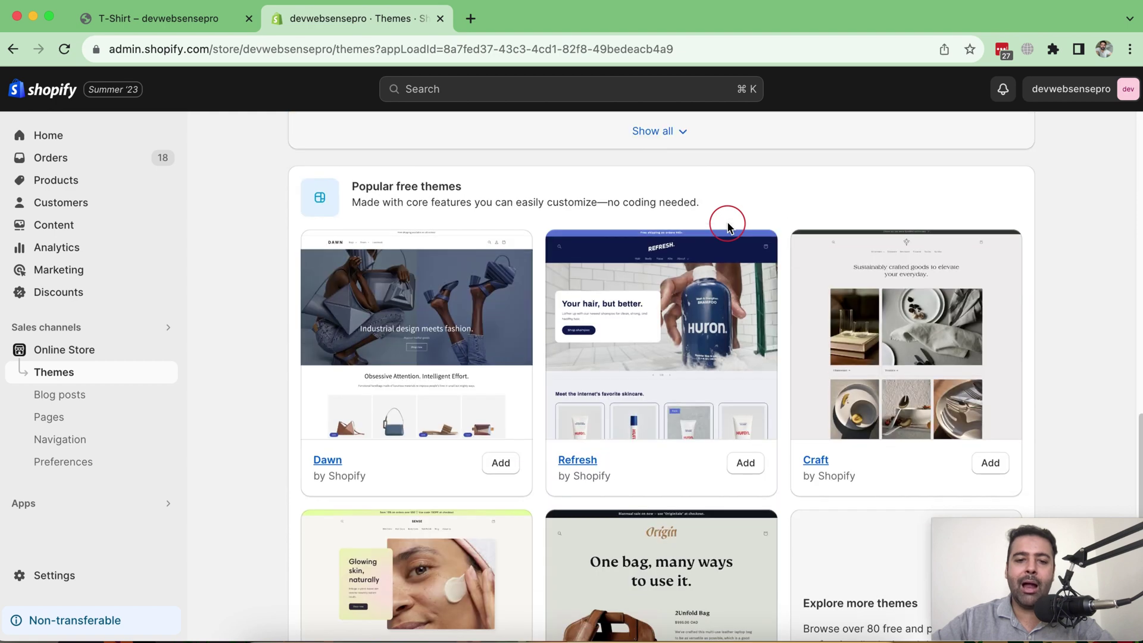
pyautogui.click(500, 464)
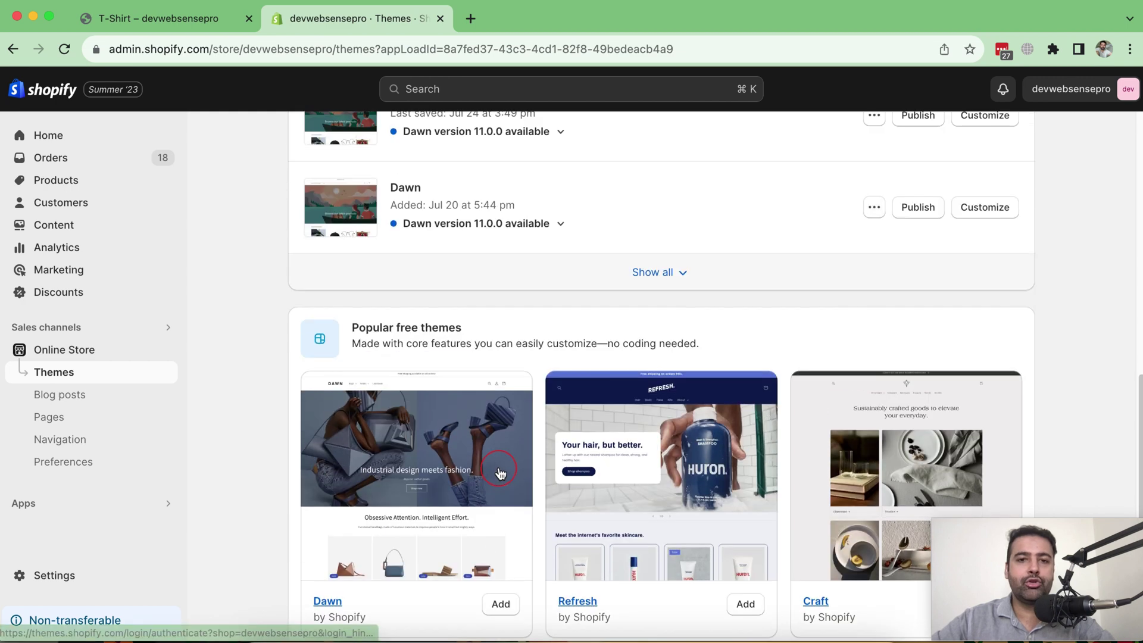
pyautogui.scroll(5, 672, 309)
pyautogui.scroll(3, 672, 309)
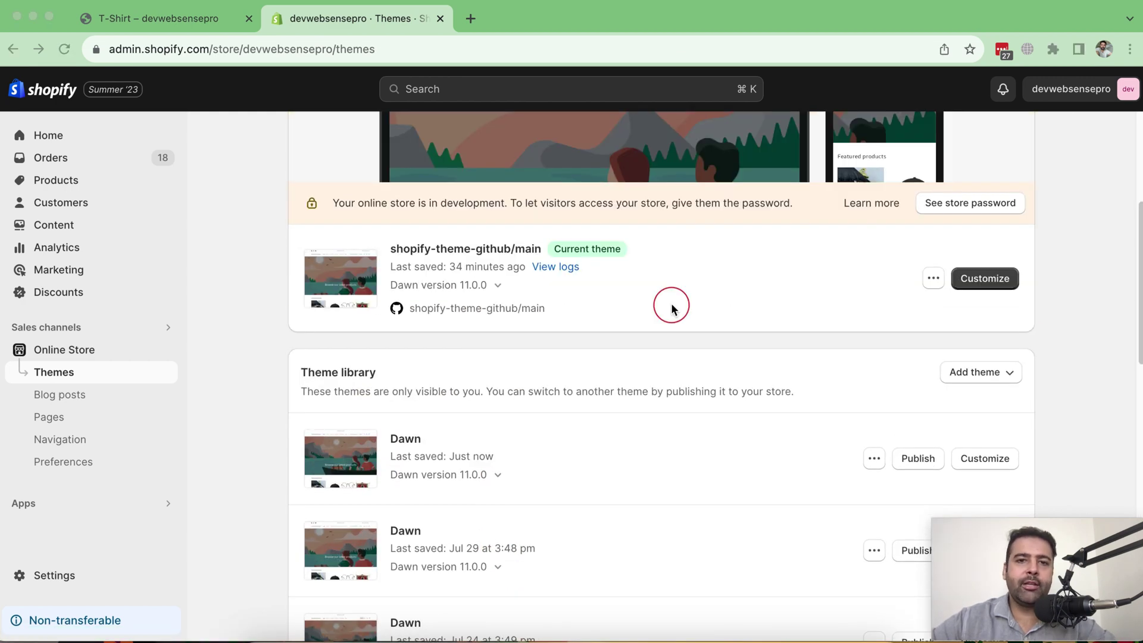
pyautogui.click(918, 457)
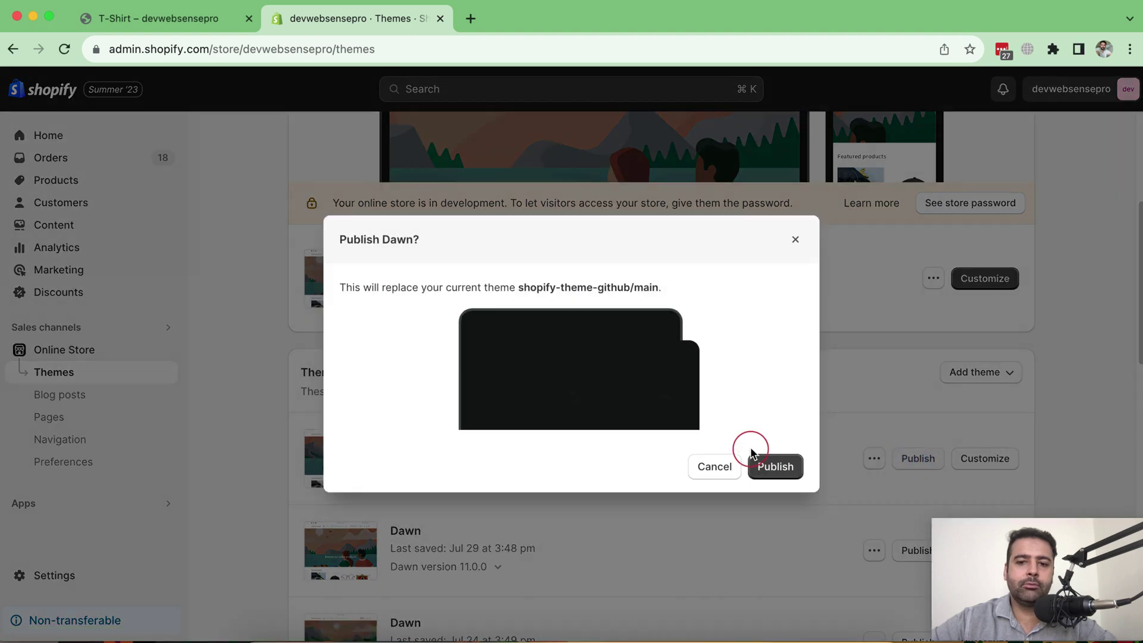
pyautogui.click(770, 467)
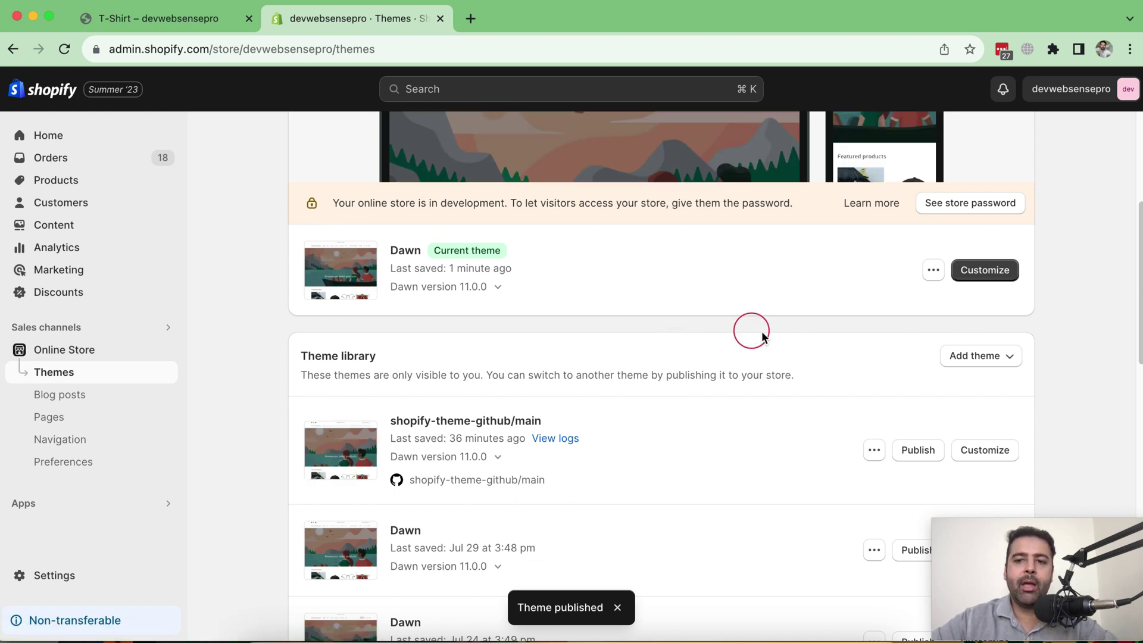
# - Customize the published Dawn theme and switch the editor to Products > Default product
pyautogui.click(991, 270)
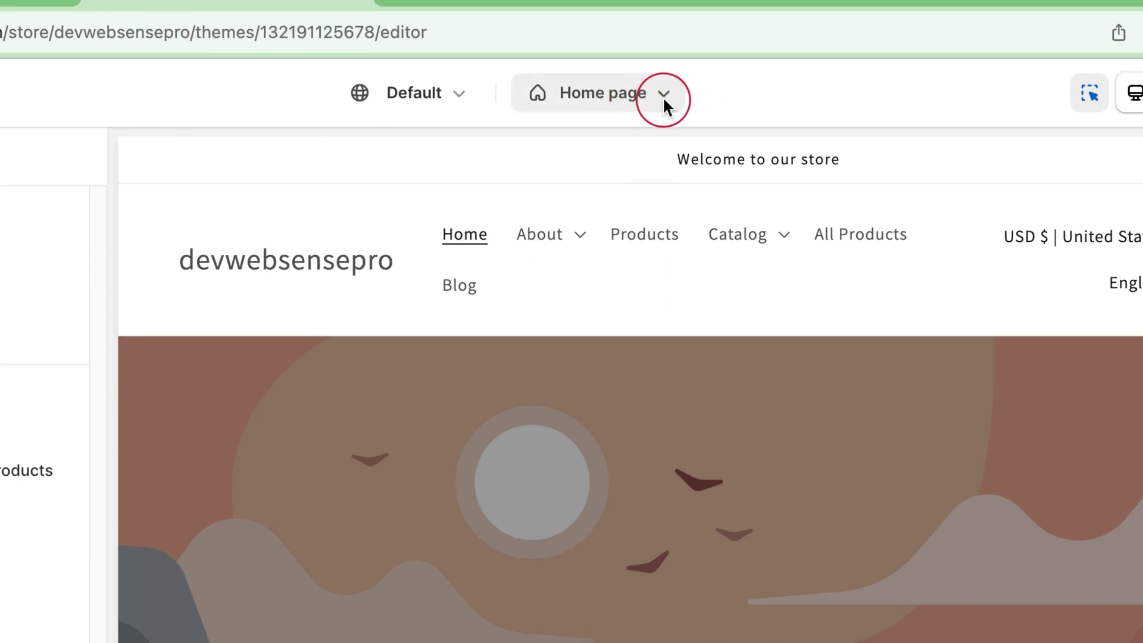
pyautogui.click(665, 92)
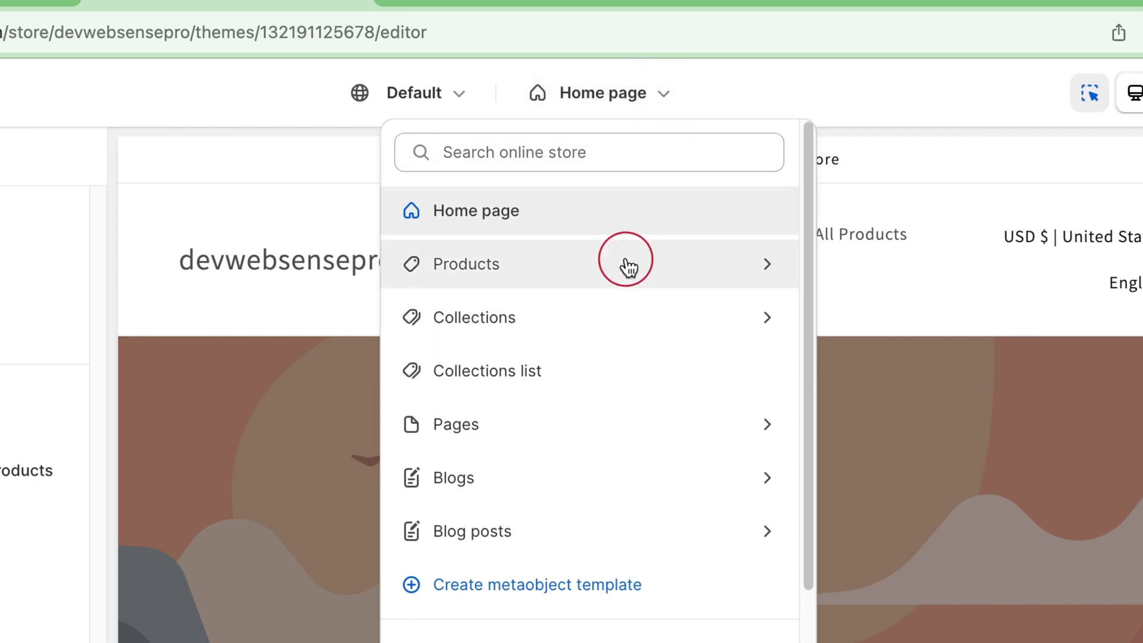
pyautogui.click(628, 265)
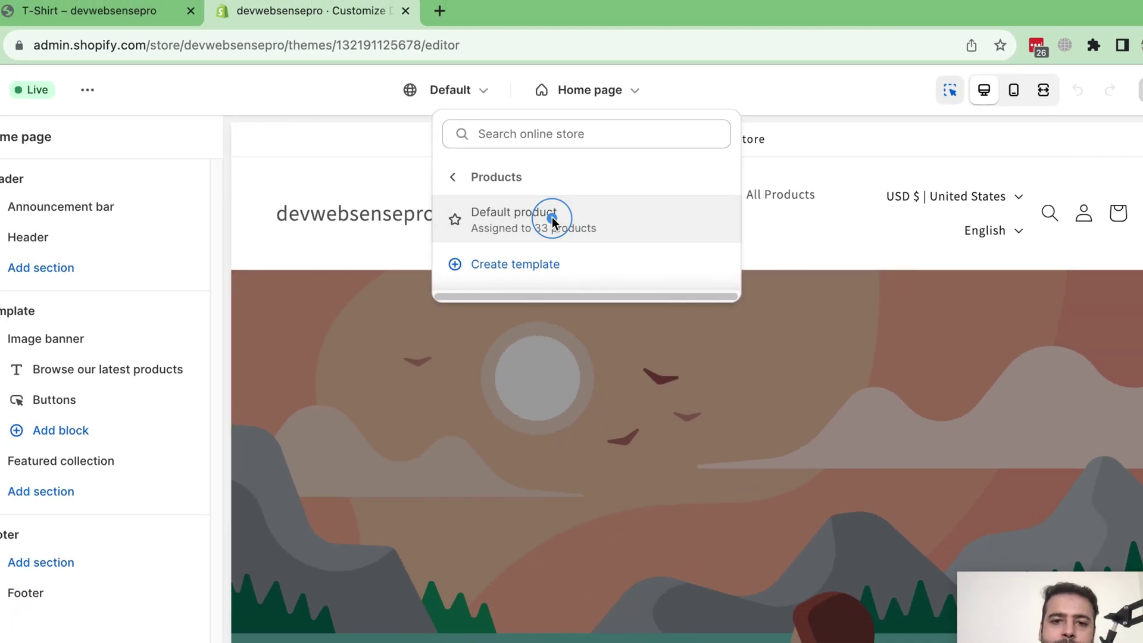
pyautogui.click(548, 261)
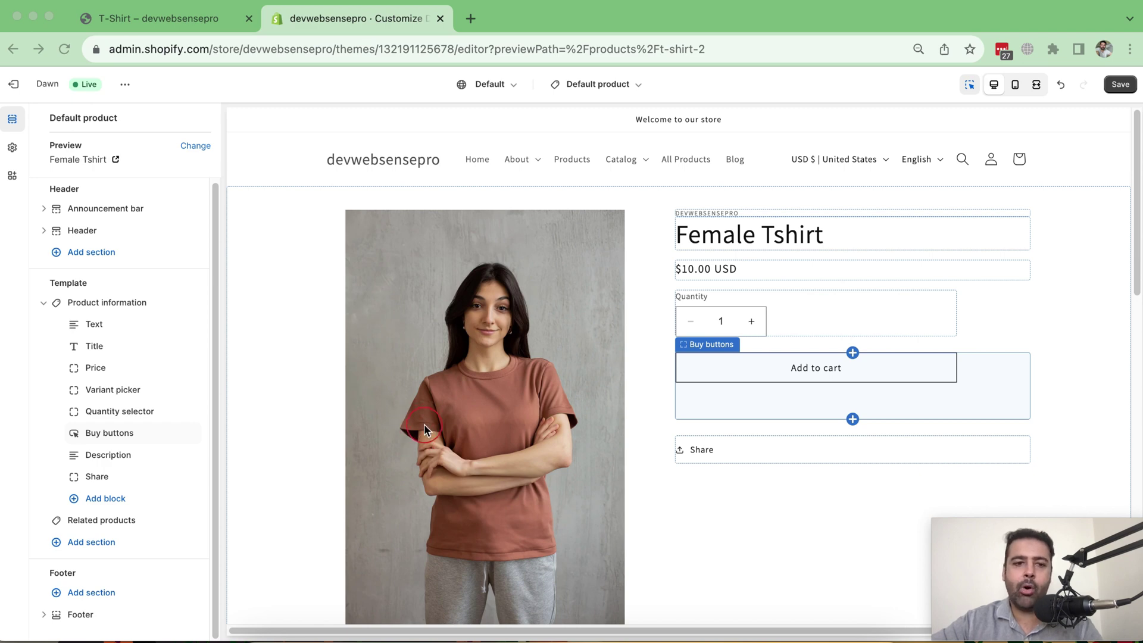
# - Add a Collapsible row block to Product information and replace its heading text
pyautogui.click(106, 498)
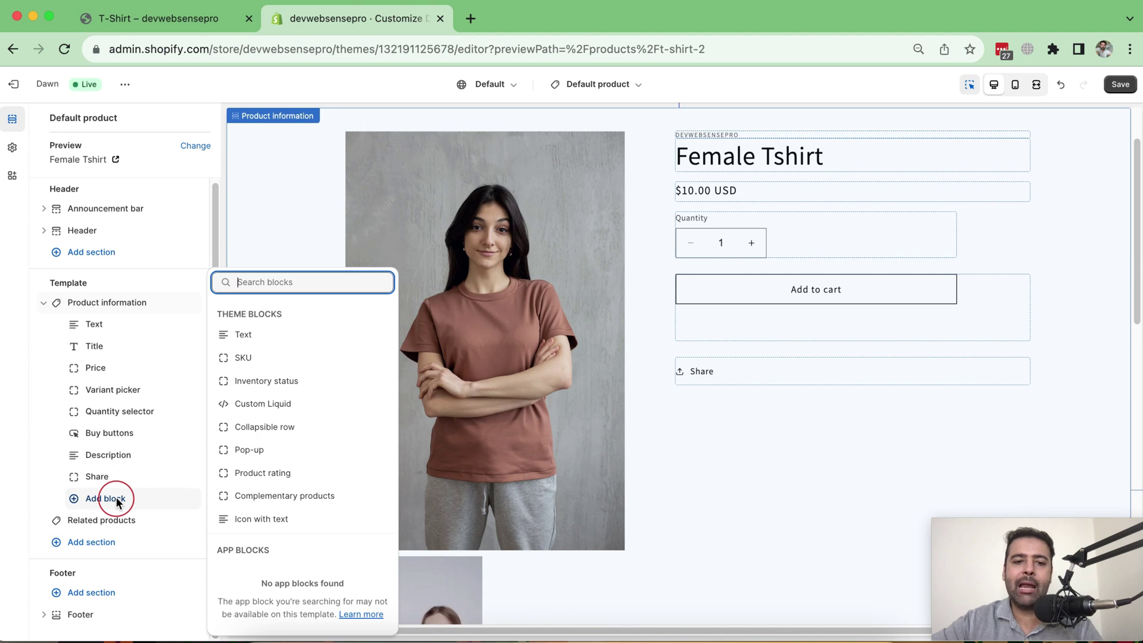
pyautogui.click(264, 428)
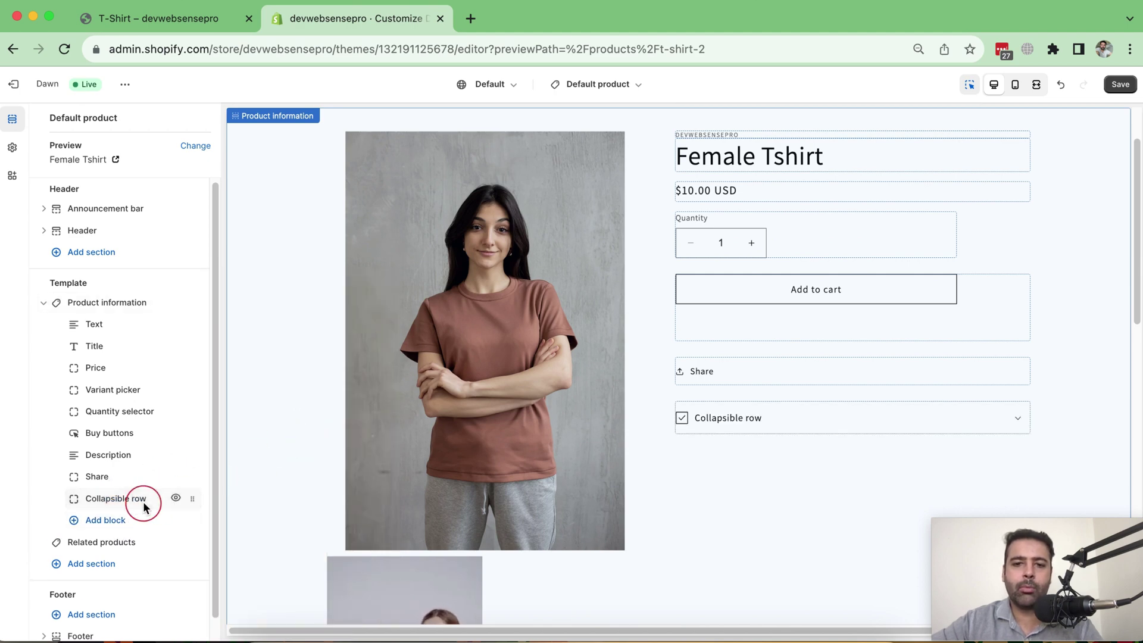
pyautogui.click(1021, 421)
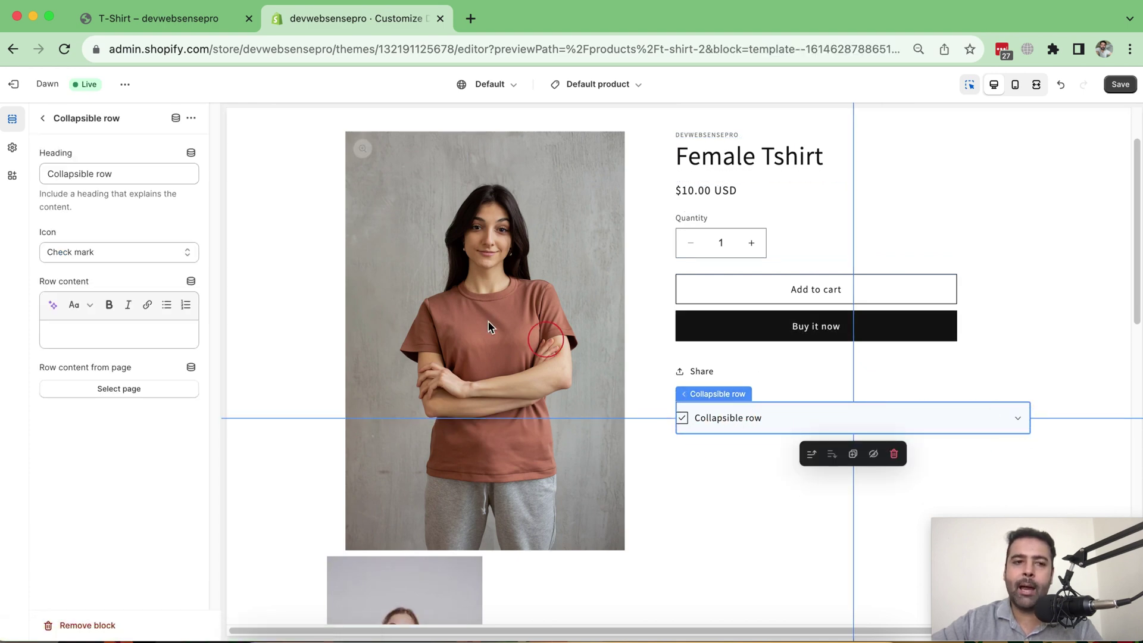
pyautogui.click(105, 175)
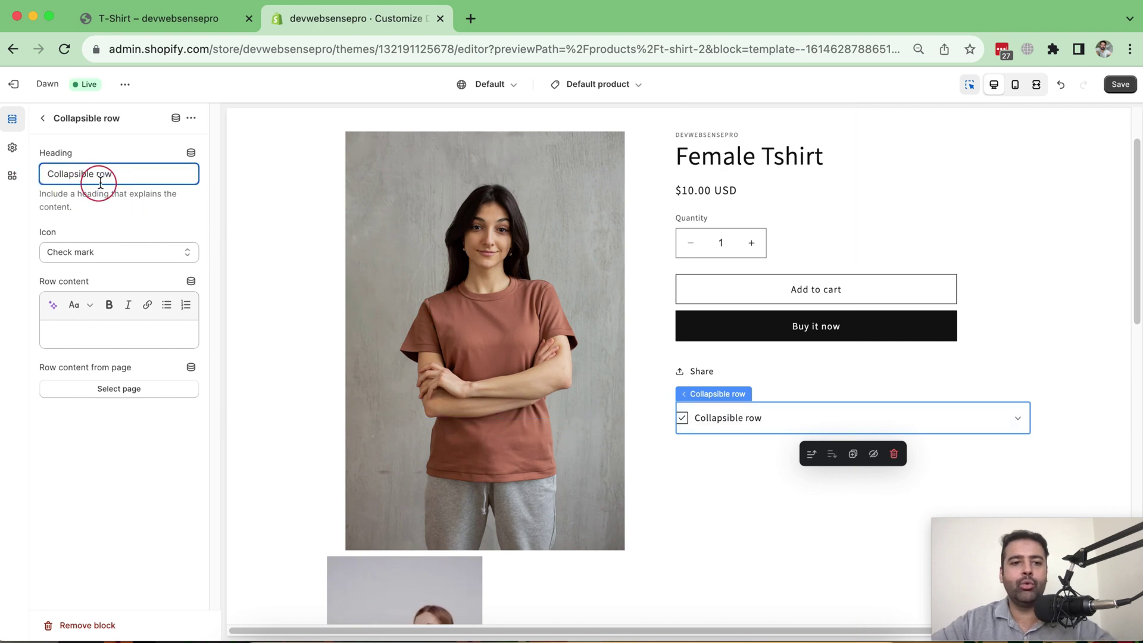
pyautogui.moveTo(114, 174); pyautogui.dragTo(36, 179)
pyautogui.write('Sl')
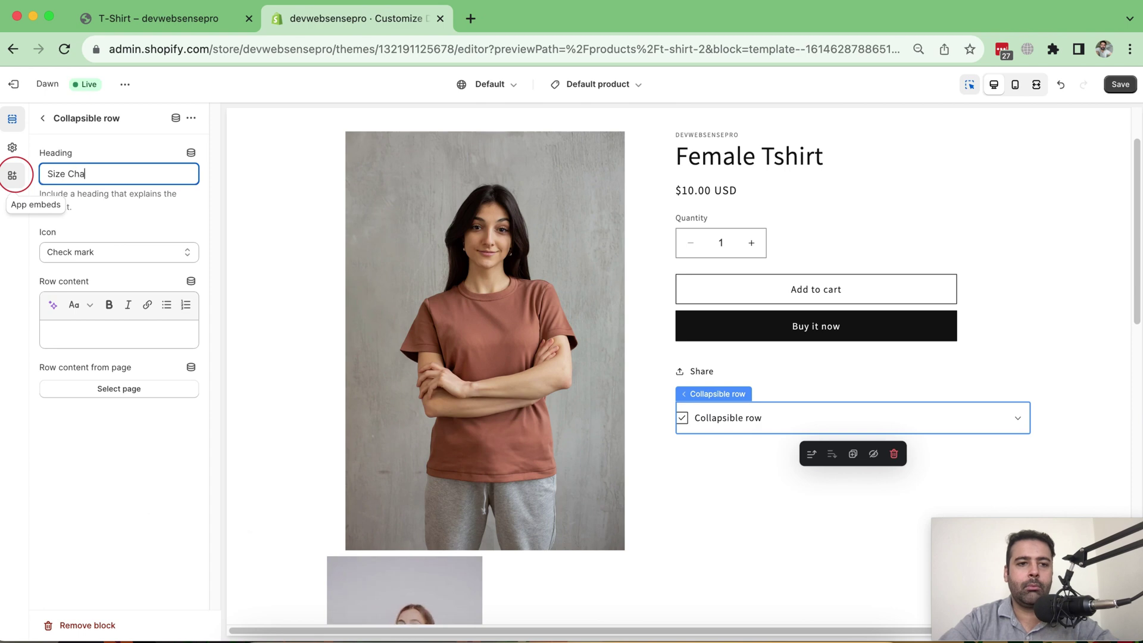
# - Give the Size Chart row a ruler icon and expand it in the preview
pyautogui.click(172, 254)
pyautogui.write('s')
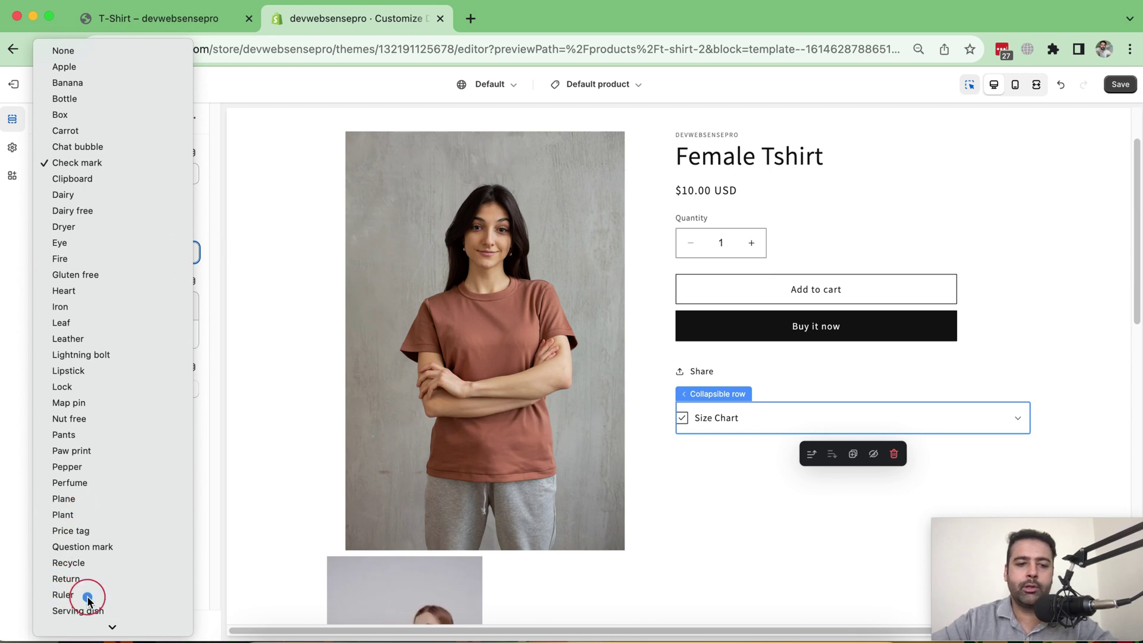
pyautogui.click(89, 599)
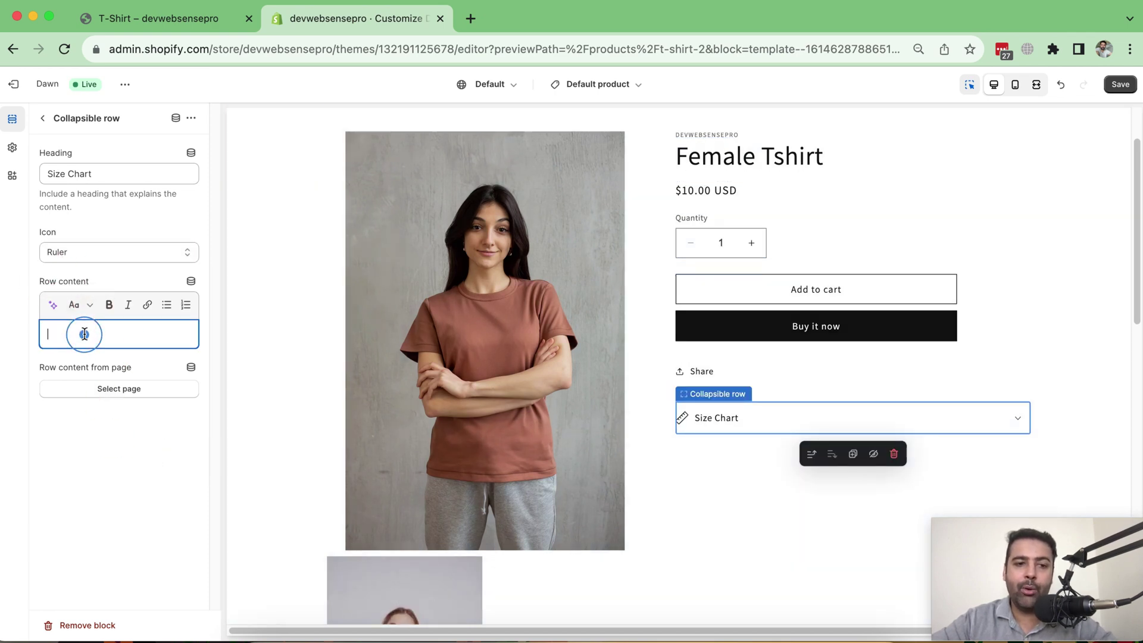
pyautogui.write('Test')
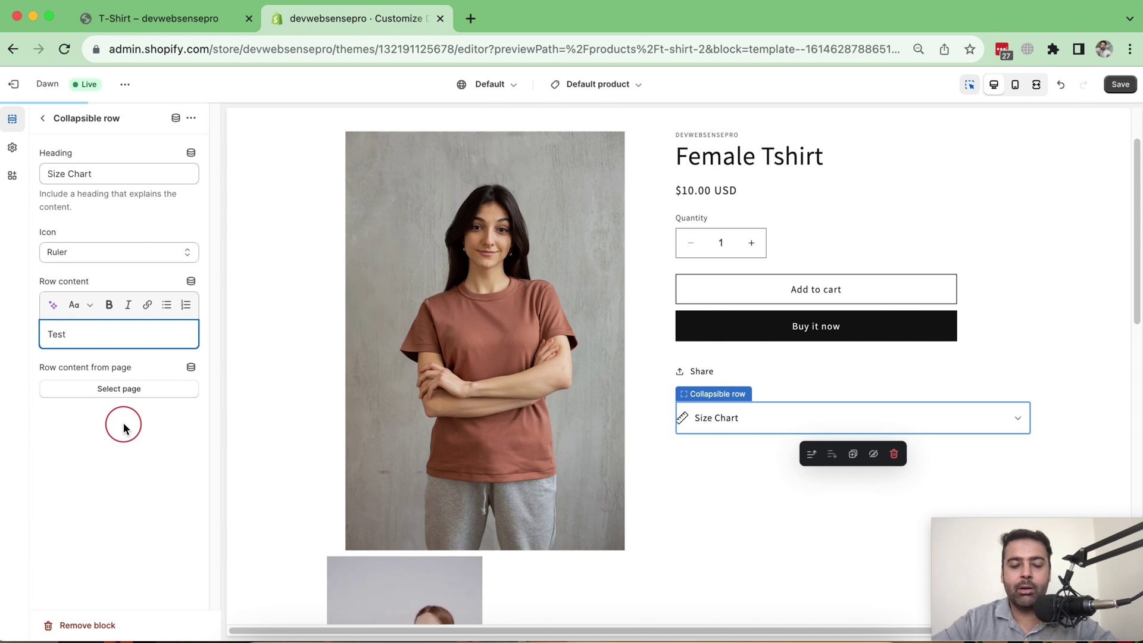
pyautogui.write(' but we can')
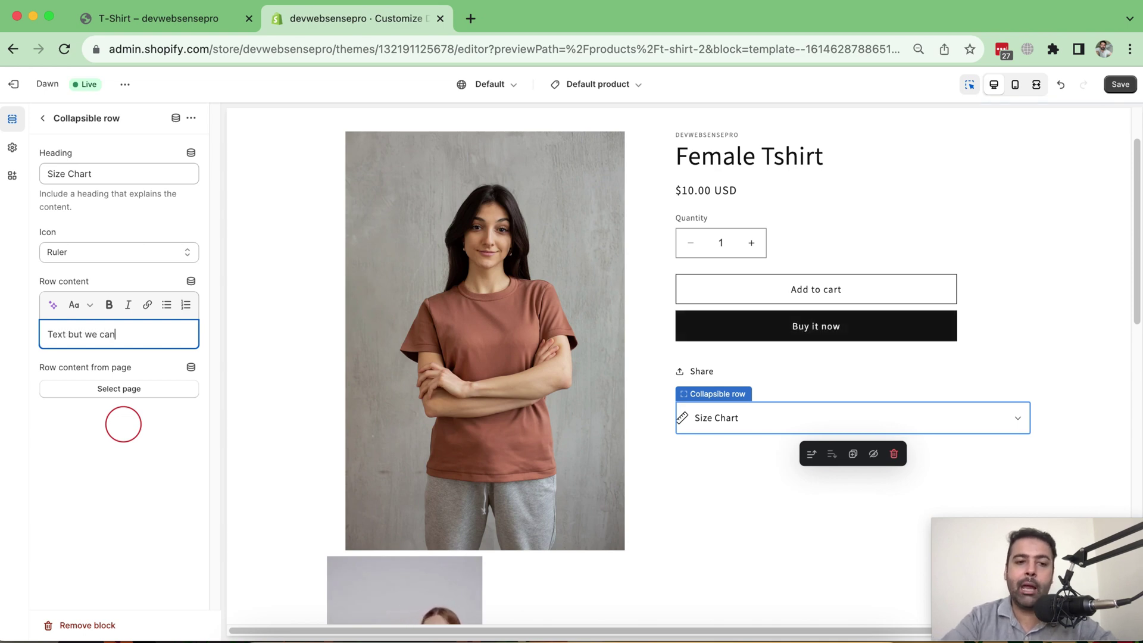
pyautogui.write("'t add image")
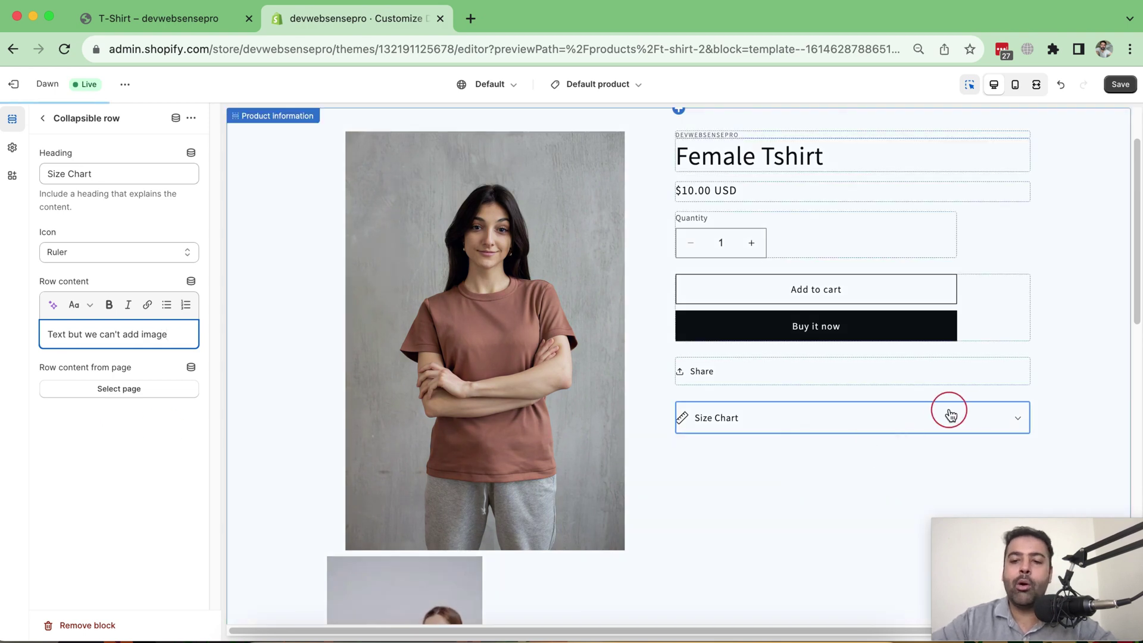
pyautogui.click(1018, 417)
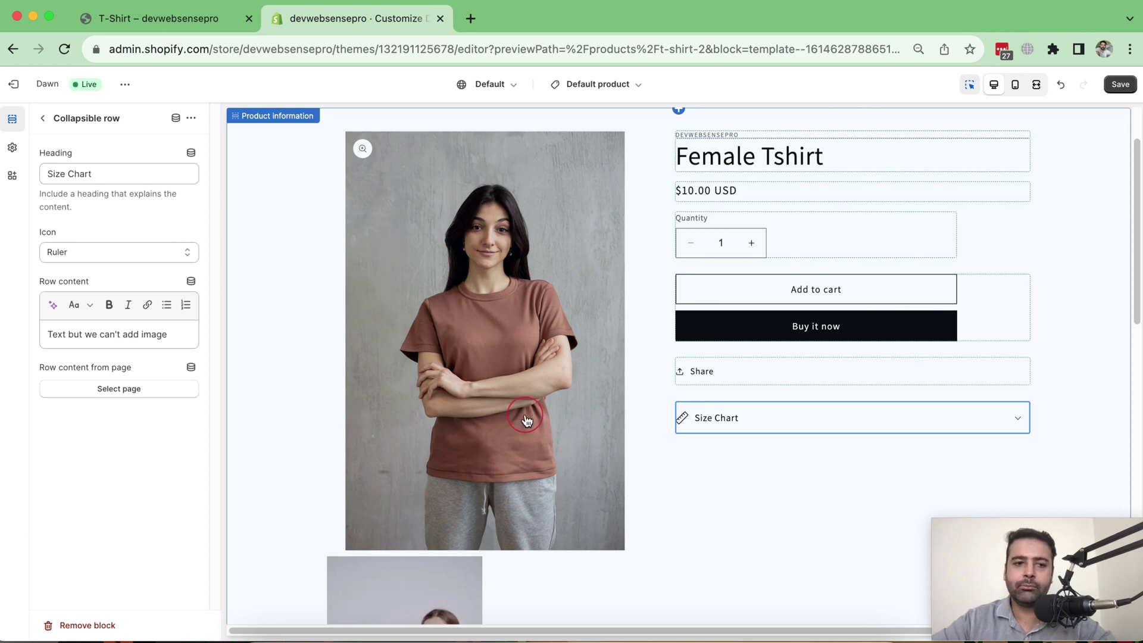
# - Save the theme, then open the store admin at 100% zoom on Online Store Themes
pyautogui.click(1120, 84)
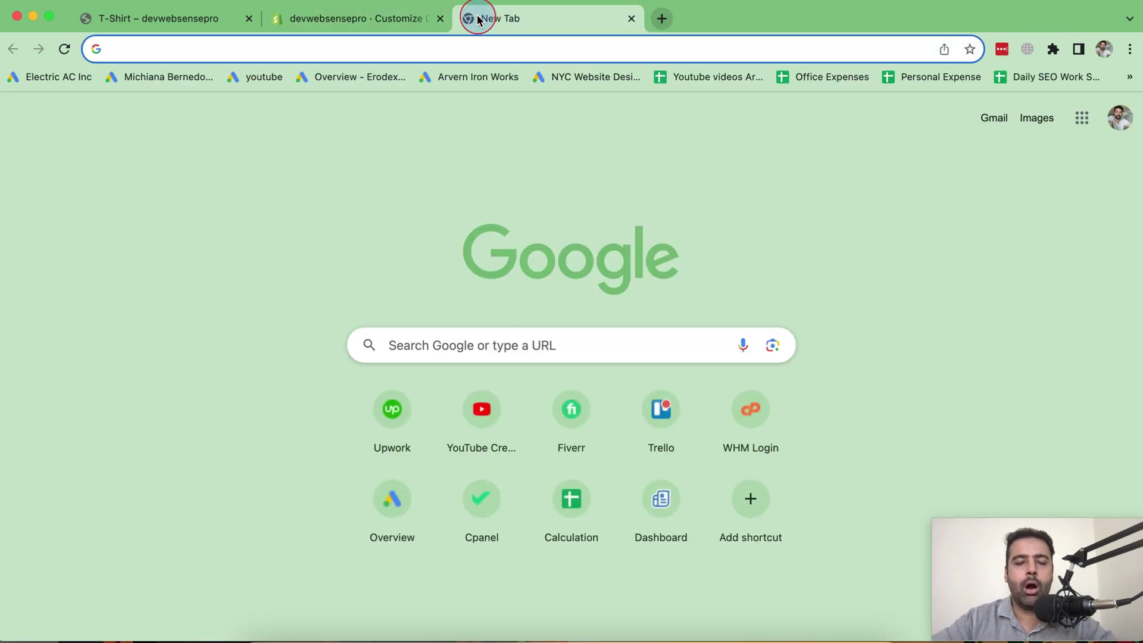
pyautogui.write('devwebsensepro.myshopify.com/admin')
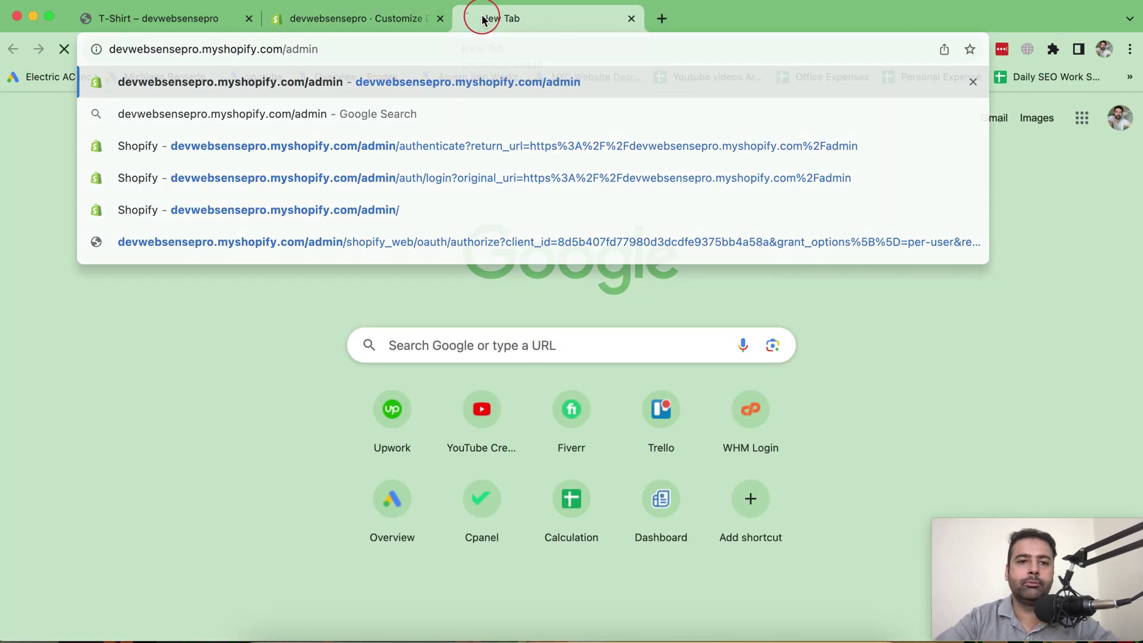
pyautogui.press('Return')
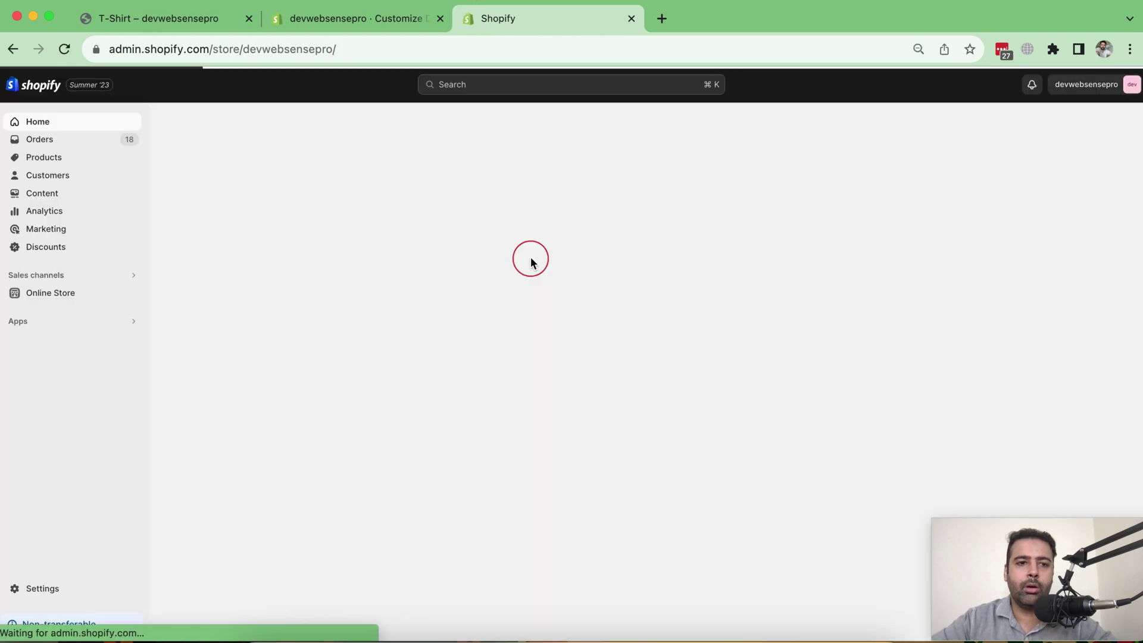
pyautogui.click(919, 49)
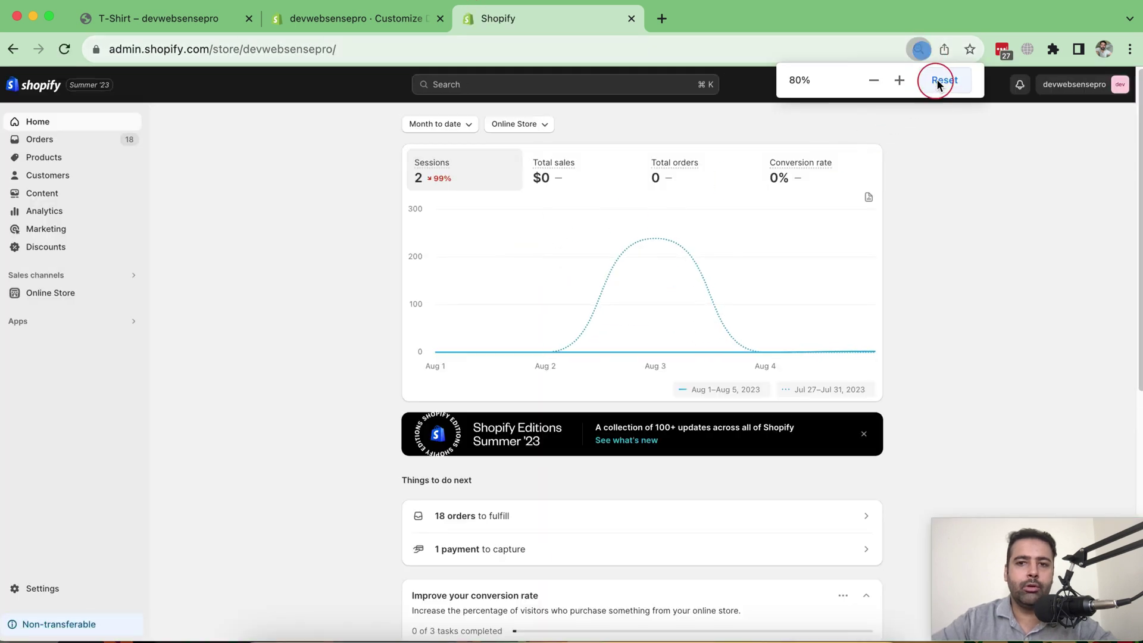
pyautogui.click(940, 82)
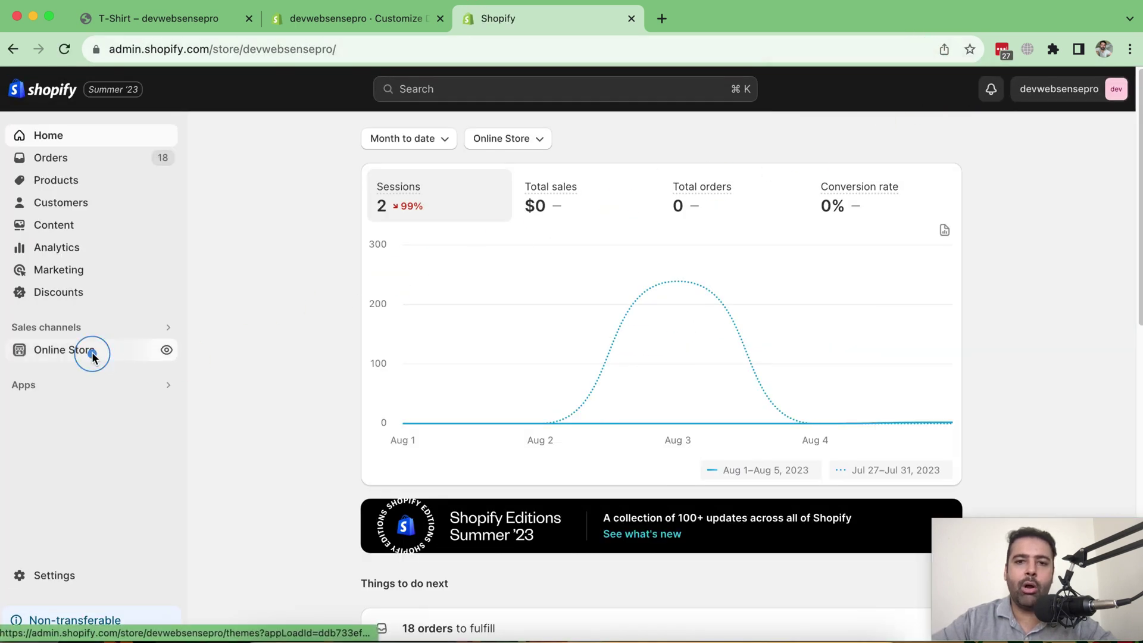
pyautogui.click(65, 350)
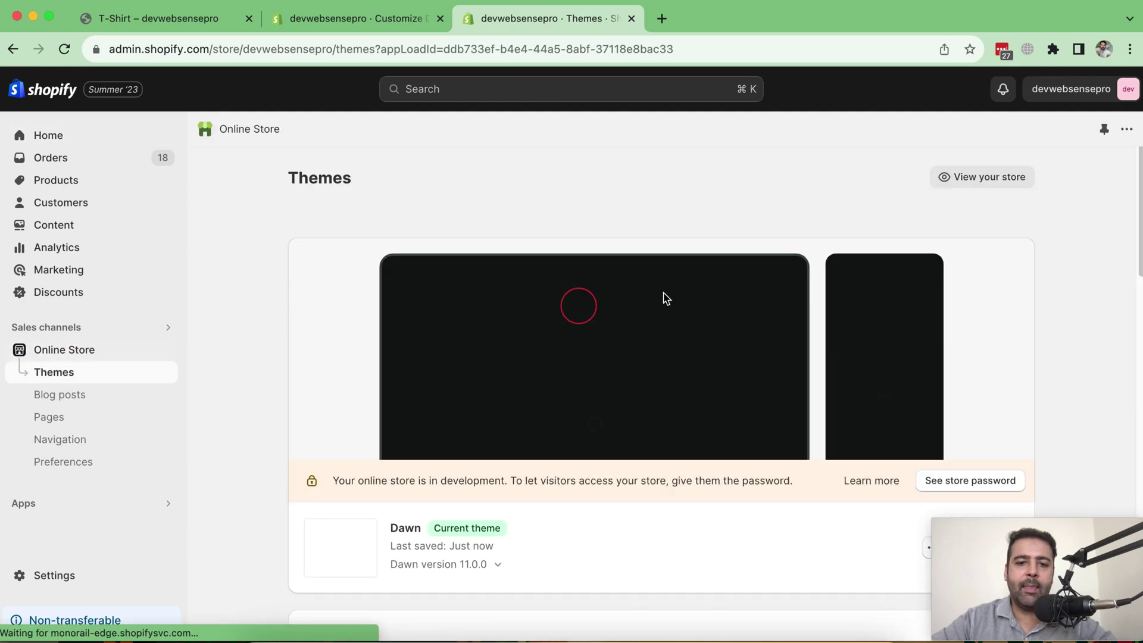
pyautogui.scroll(-3, 1015, 185)
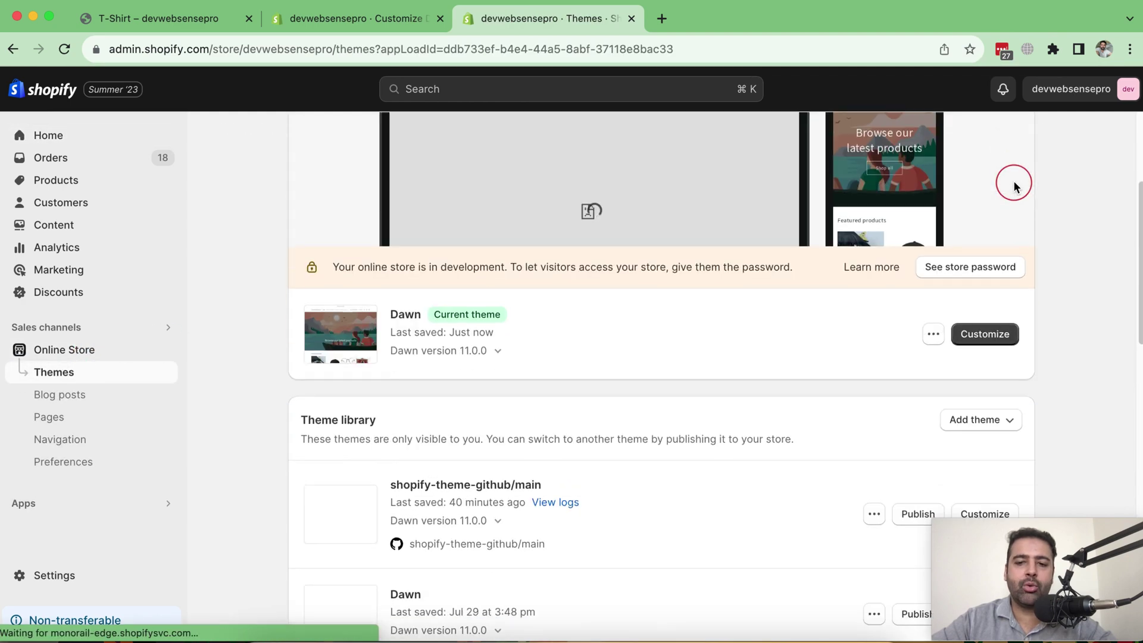
# - Open Dawn's main-product.liquid in Edit code and find the 'richtext' content type on line 1089
pyautogui.click(934, 336)
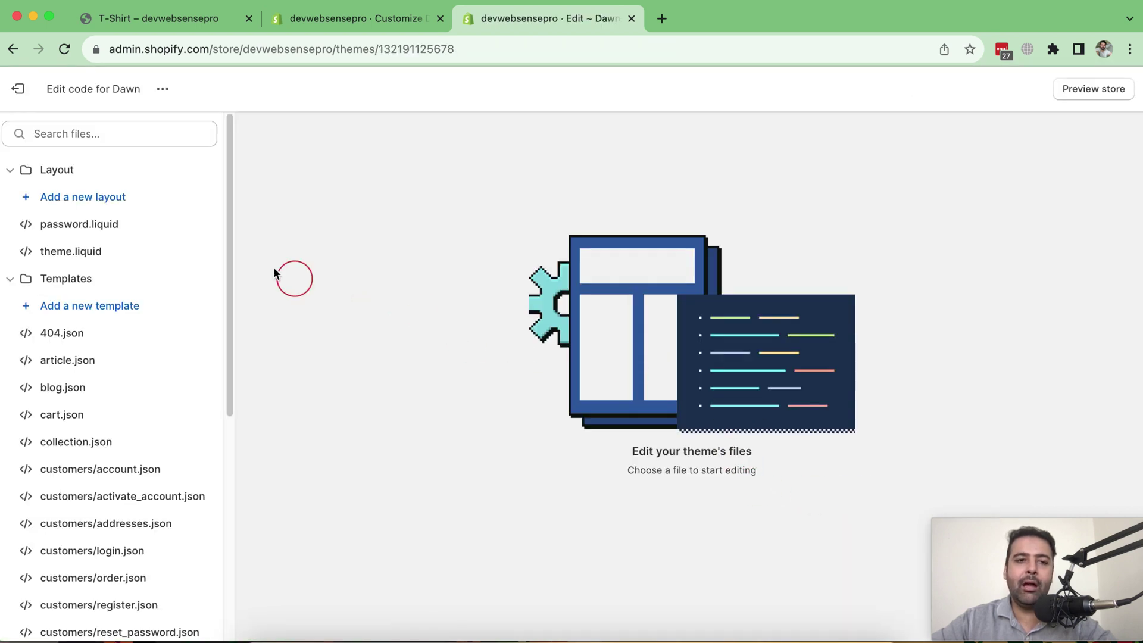
pyautogui.click(115, 134)
pyautogui.write('m')
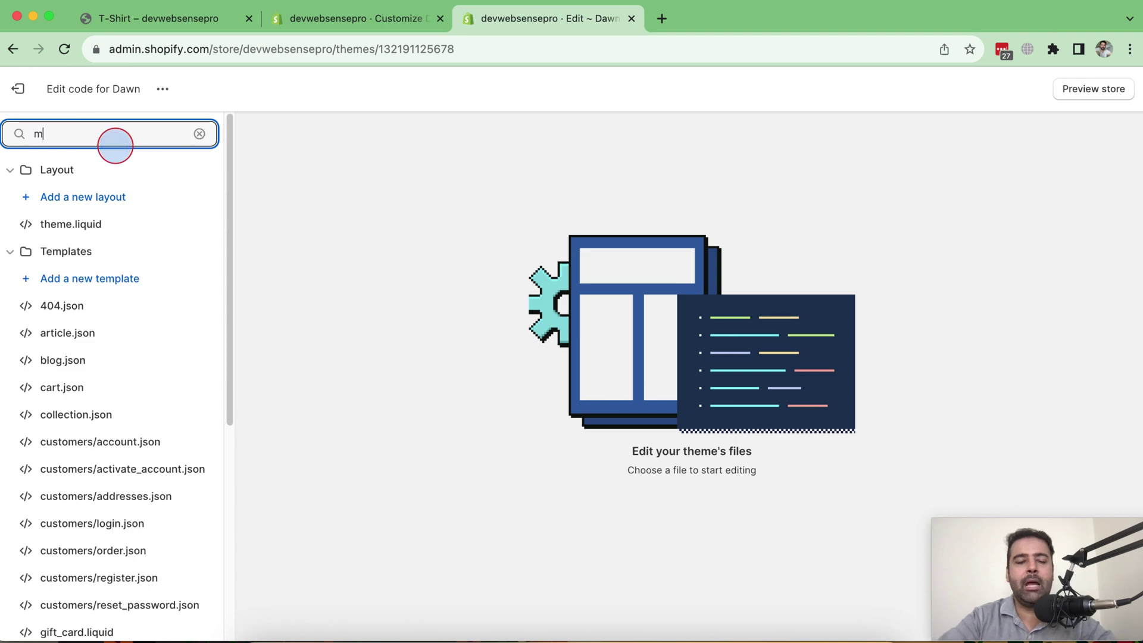
pyautogui.write('ain-product')
pyautogui.click(148, 279)
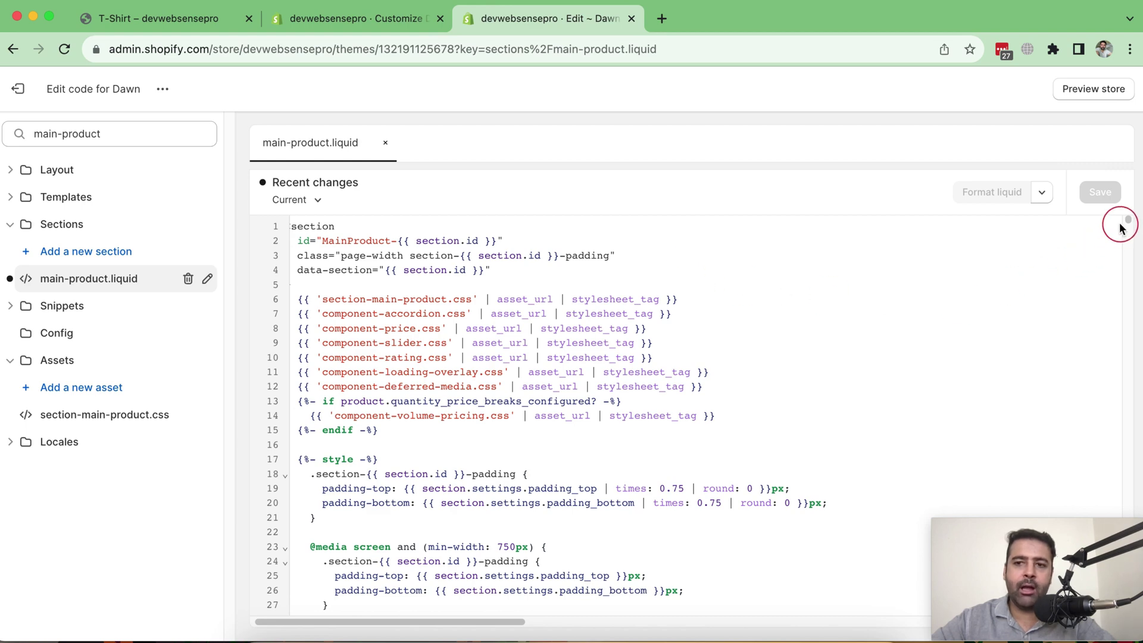
pyautogui.moveTo(1129, 221)
pyautogui.mouseDown()
pyautogui.moveTo(1130, 508)
pyautogui.moveTo(1134, 413)
pyautogui.mouseUp()
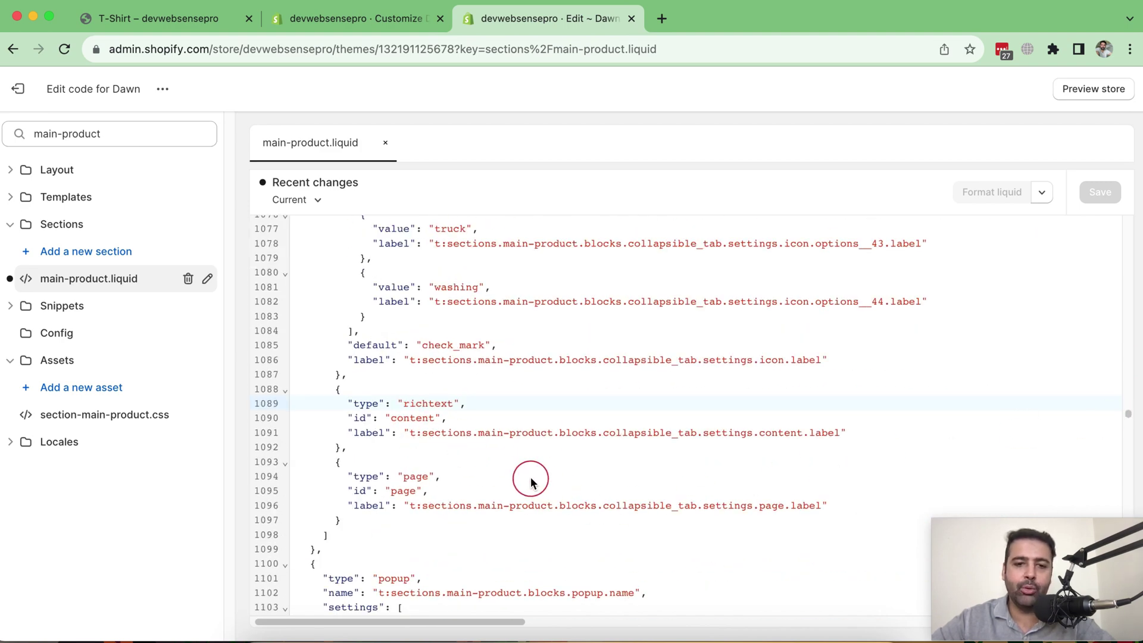
pyautogui.doubleClick(426, 404)
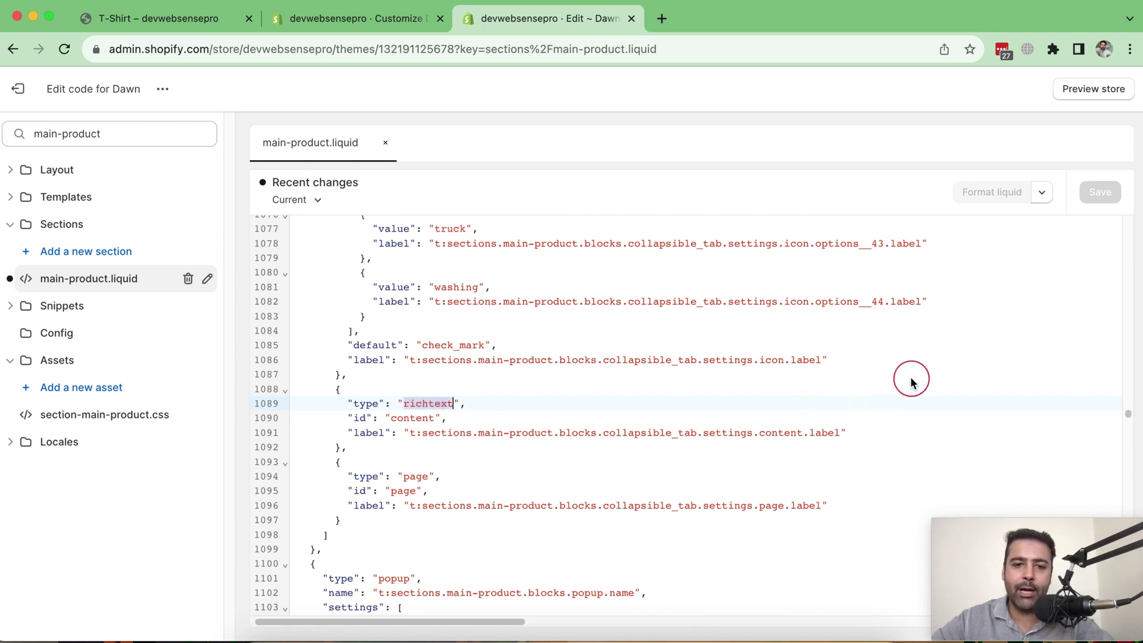
pyautogui.click(355, 18)
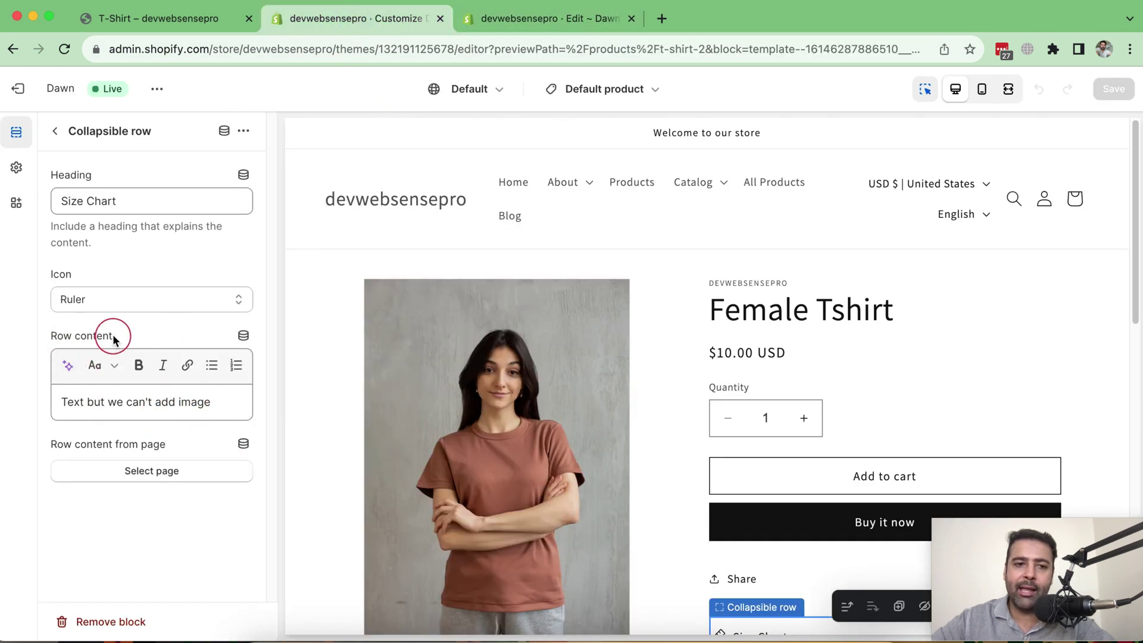
# - Change the collapsible row content type on line 1089 from richtext to liquid and save
pyautogui.moveTo(116, 336); pyautogui.dragTo(51, 336)
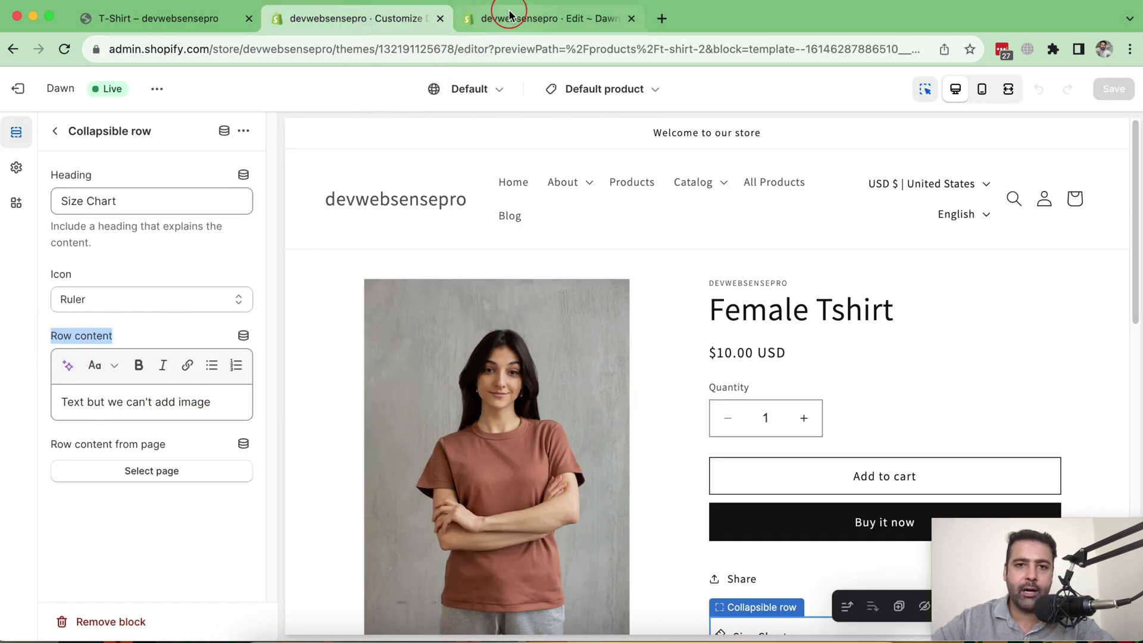
pyautogui.click(536, 18)
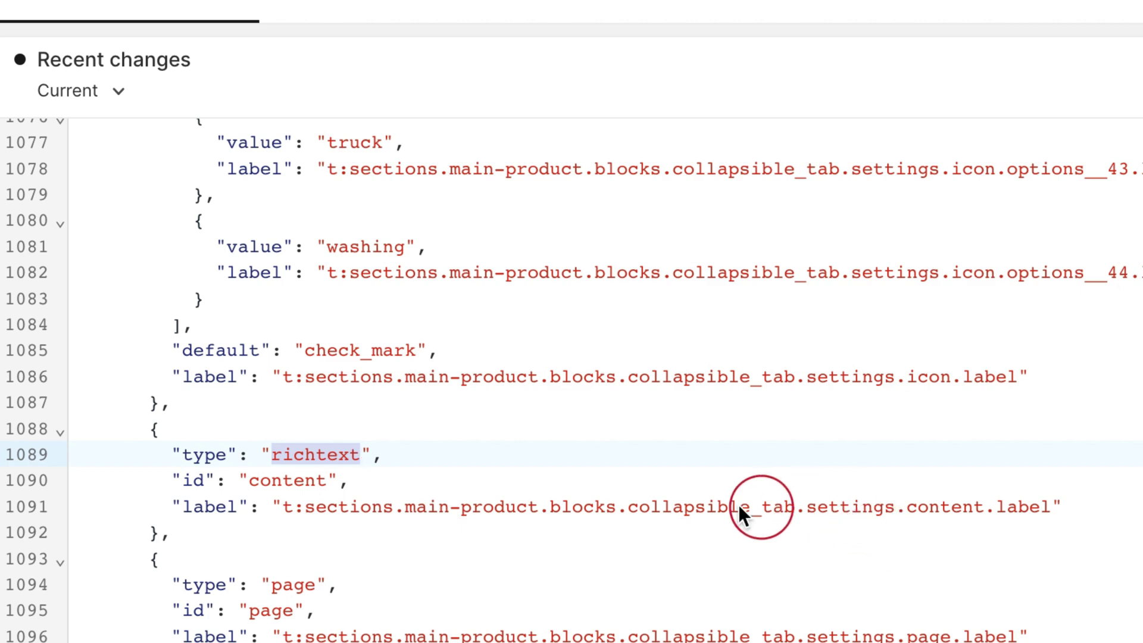
pyautogui.moveTo(281, 508); pyautogui.dragTo(1060, 504)
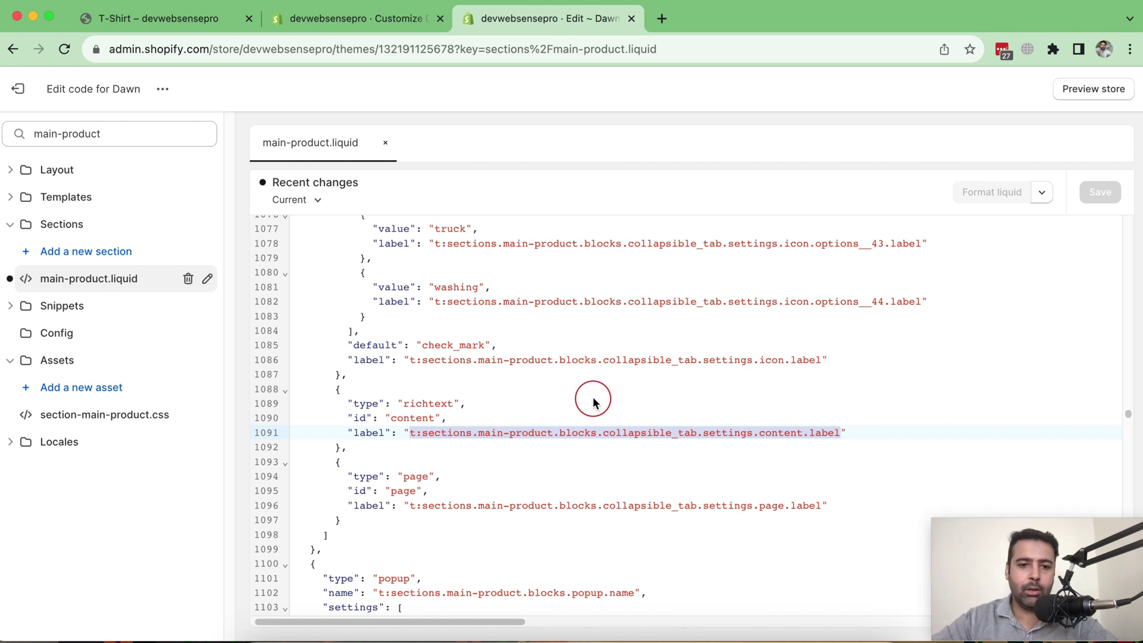
pyautogui.doubleClick(424, 404)
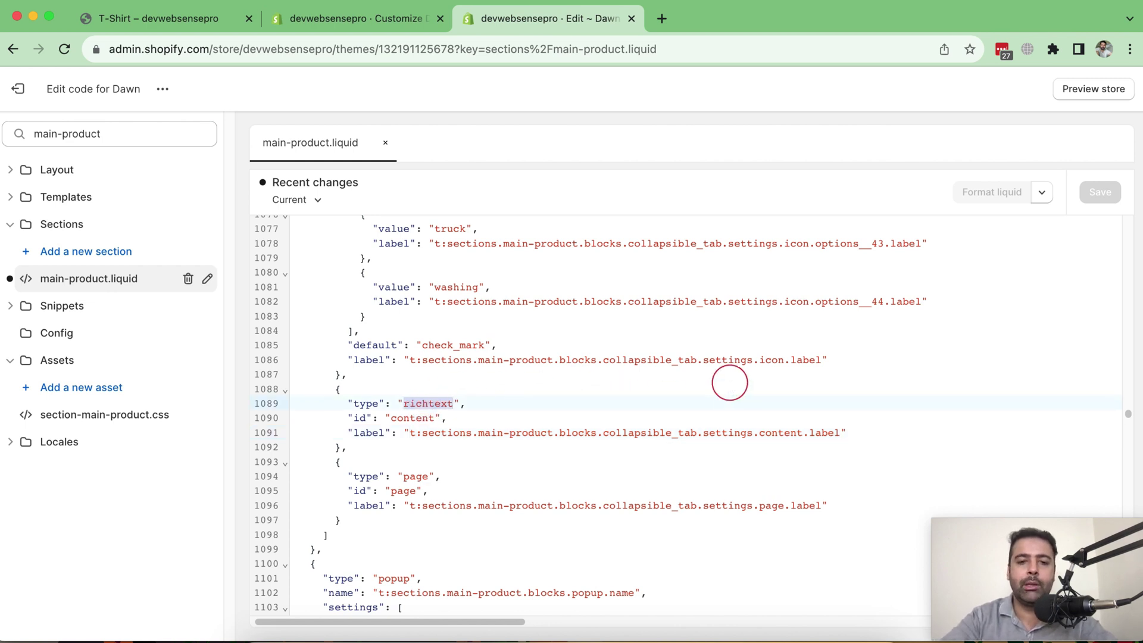
pyautogui.write('liquid')
pyautogui.click(1100, 192)
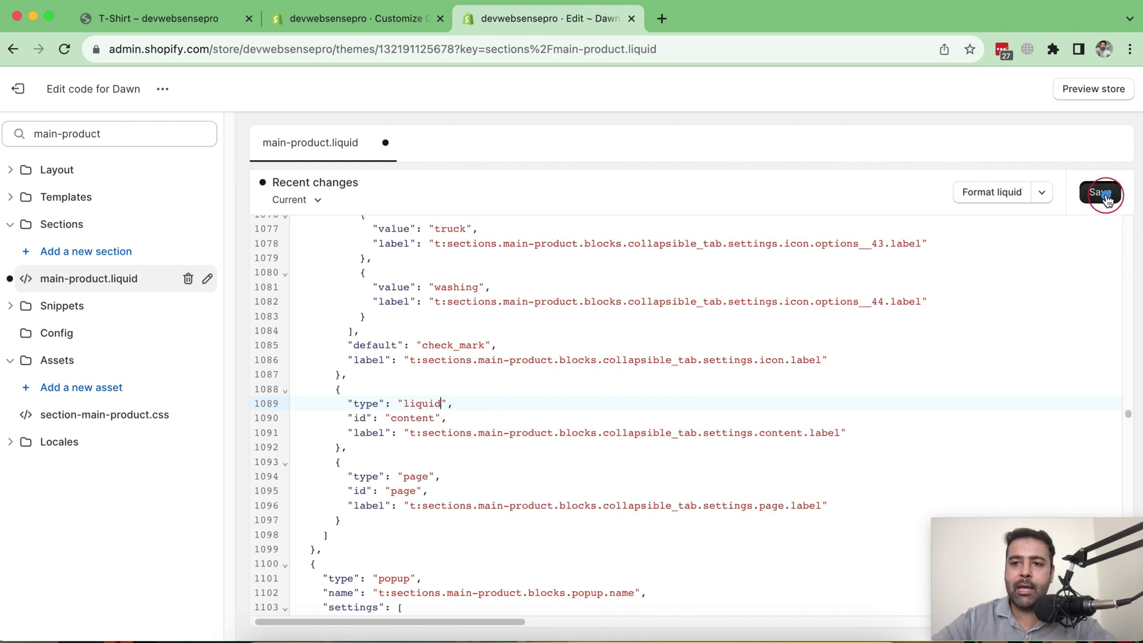
# - Replace the Size Chart Row content with <img src=""> and check the row in the preview
pyautogui.click(356, 18)
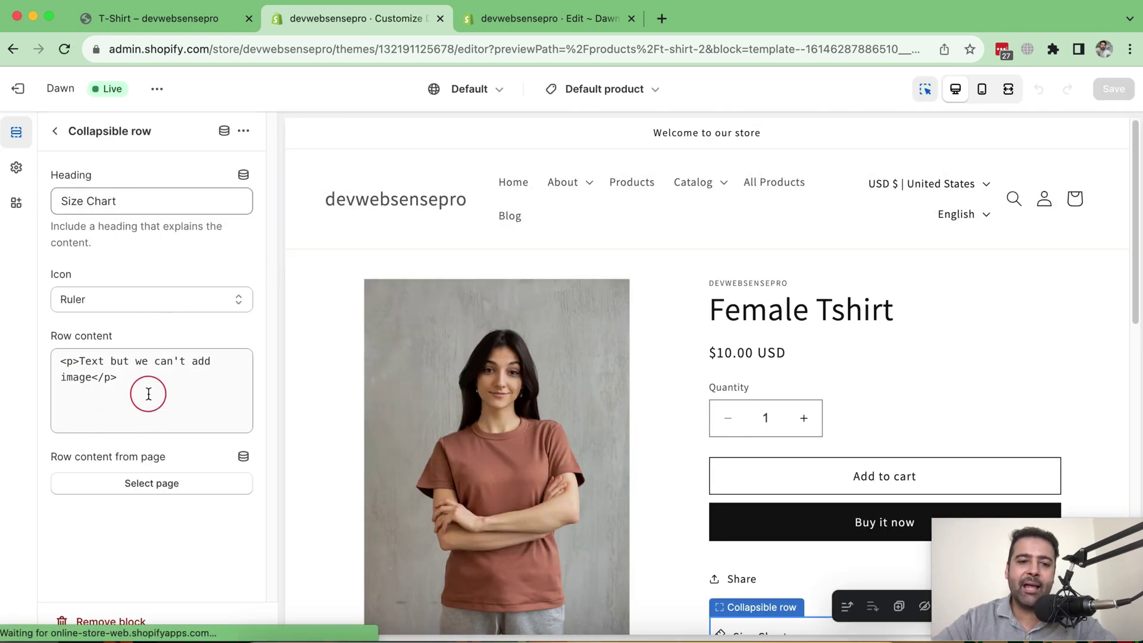
pyautogui.click(148, 393)
pyautogui.moveTo(121, 379); pyautogui.dragTo(56, 355)
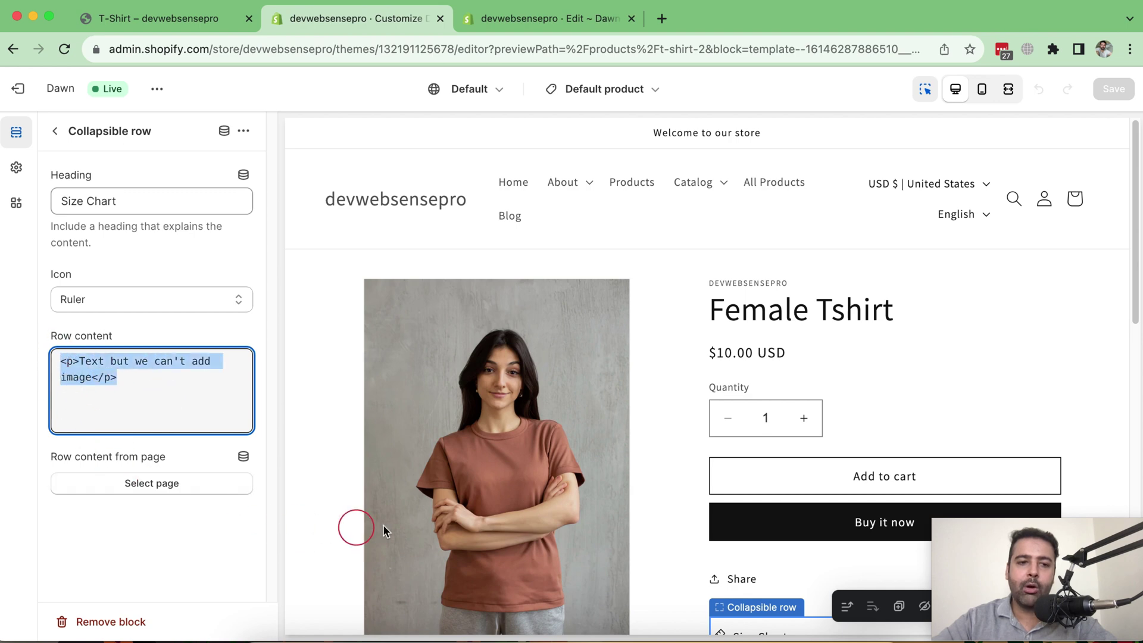
pyautogui.write('<img src="">')
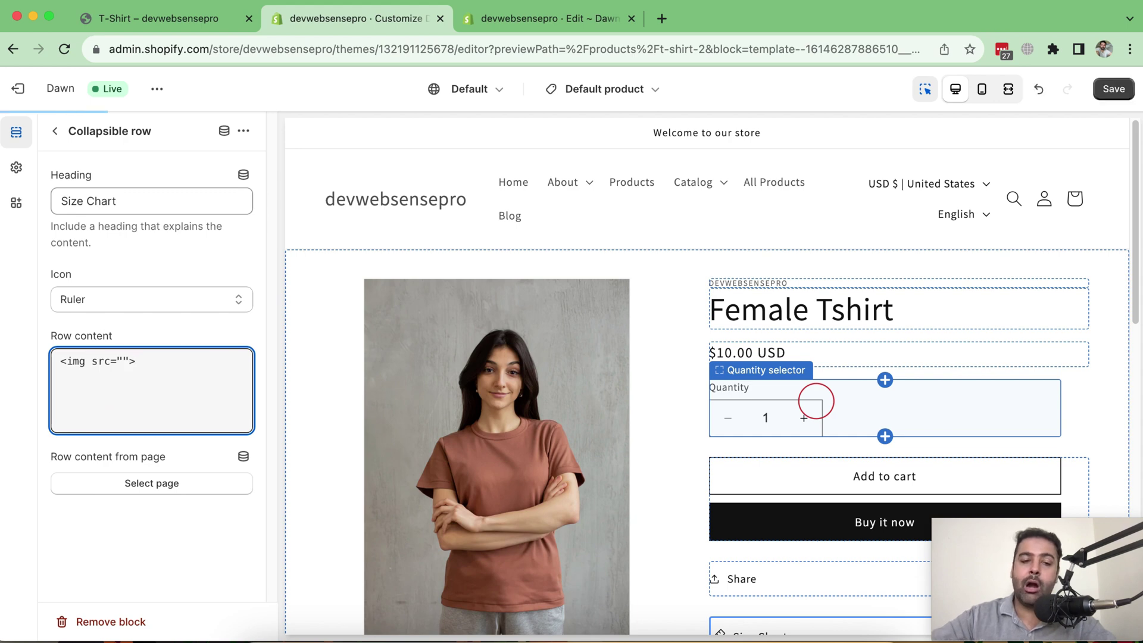
pyautogui.scroll(-1, 816, 404)
pyautogui.scroll(-3, 1123, 290)
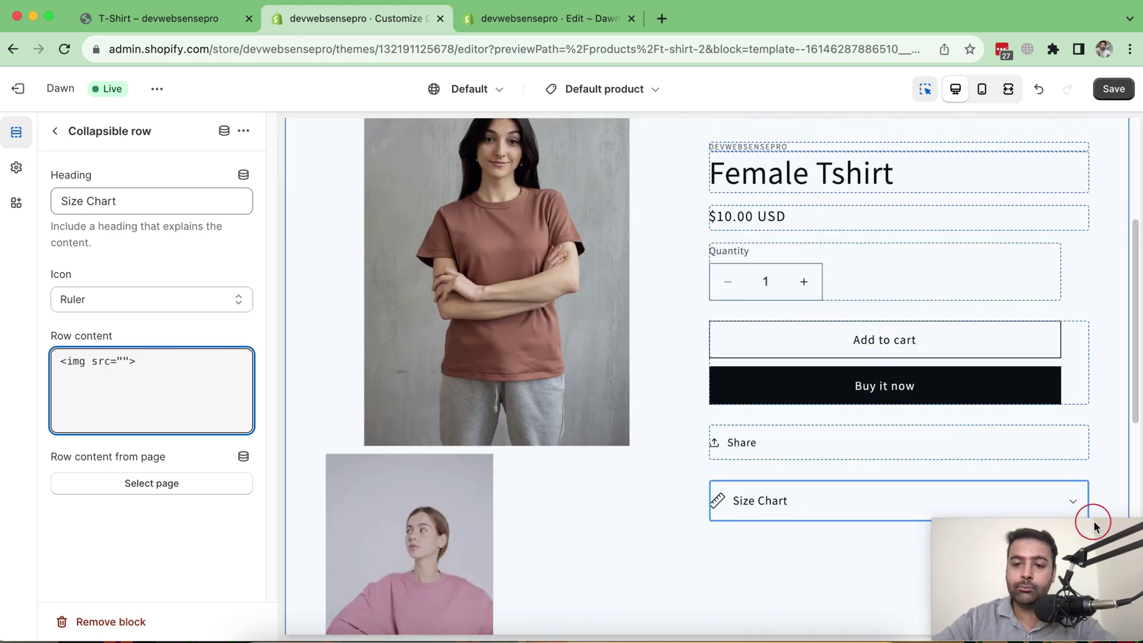
pyautogui.click(1078, 507)
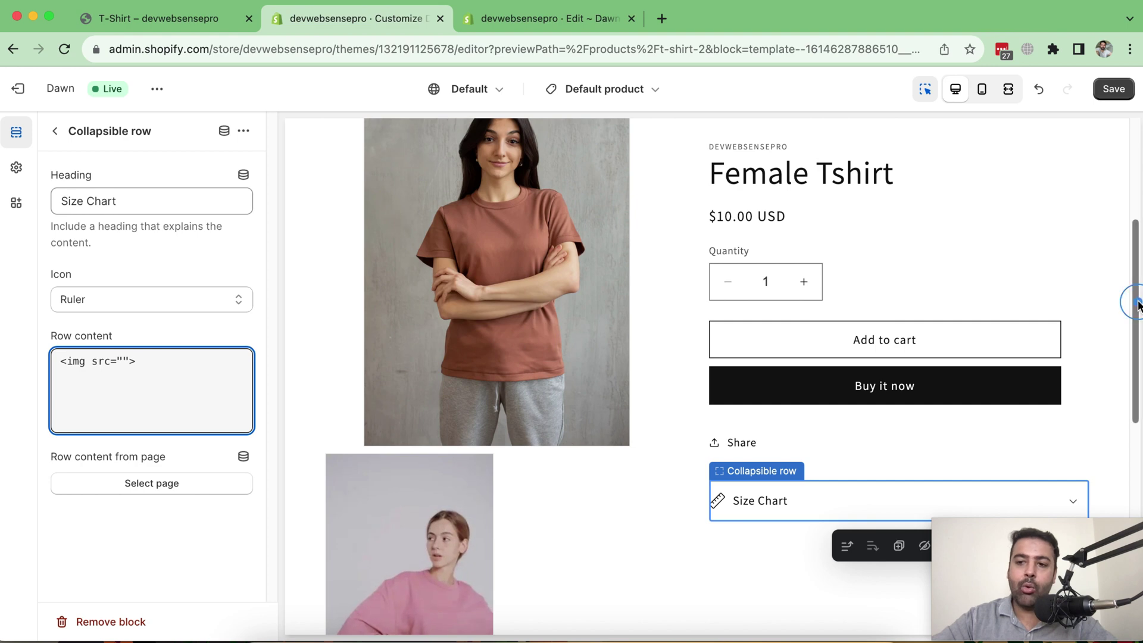
pyautogui.moveTo(1134, 269); pyautogui.dragTo(1134, 466)
pyautogui.scroll(-1, 1134, 466)
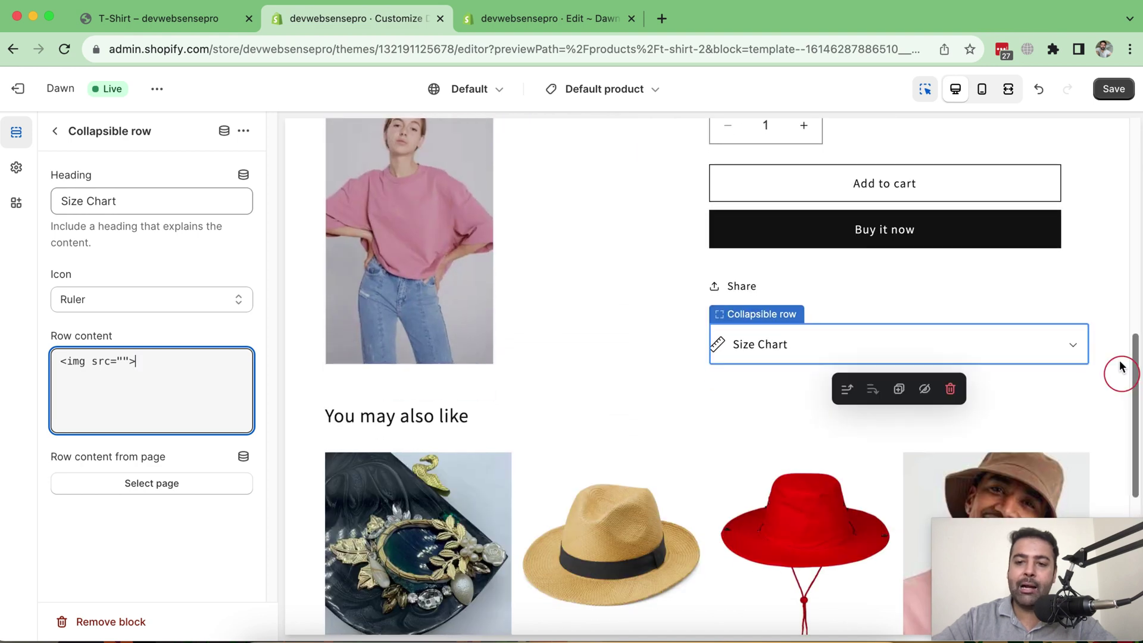
pyautogui.click(1072, 344)
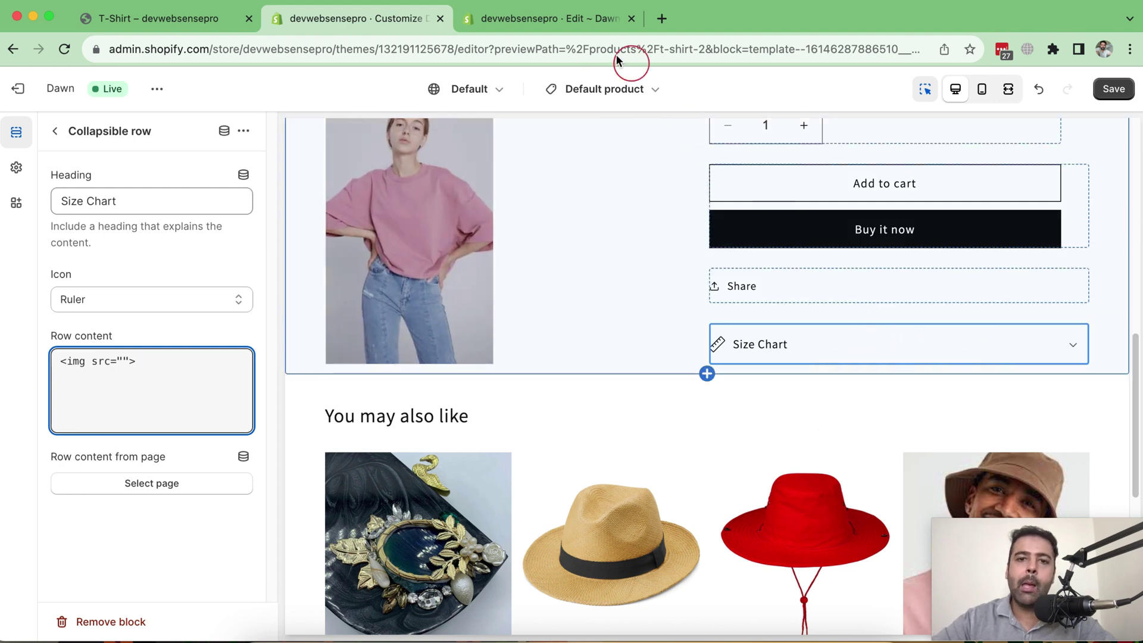
pyautogui.click(549, 18)
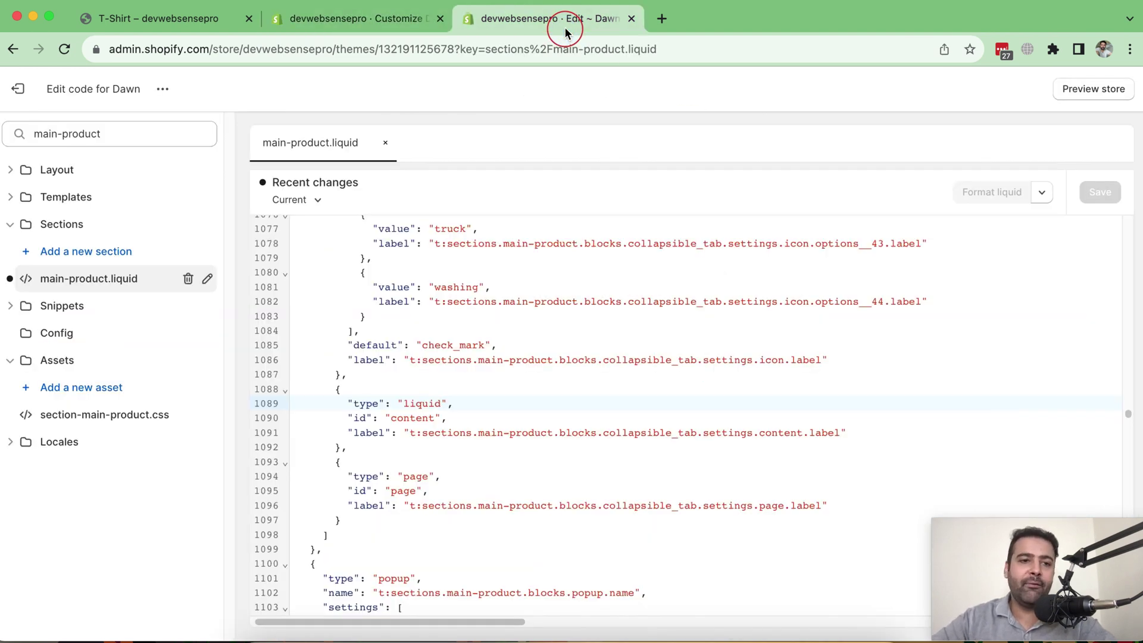
# - Go to Settings > Custom data and open the Products metafield definitions
pyautogui.click(17, 89)
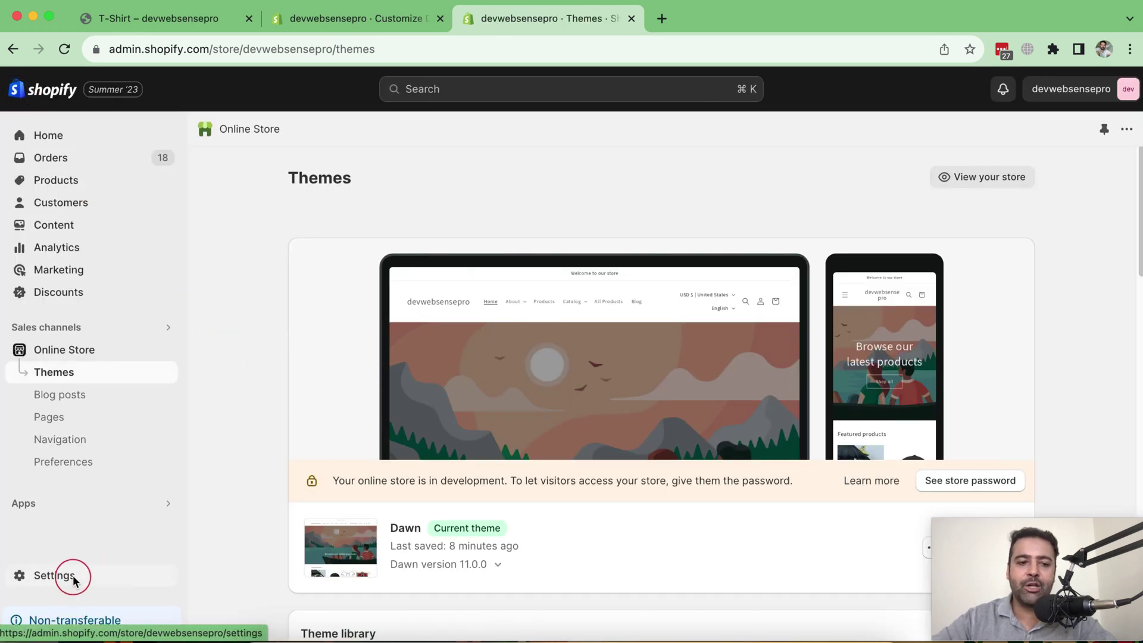
pyautogui.click(54, 575)
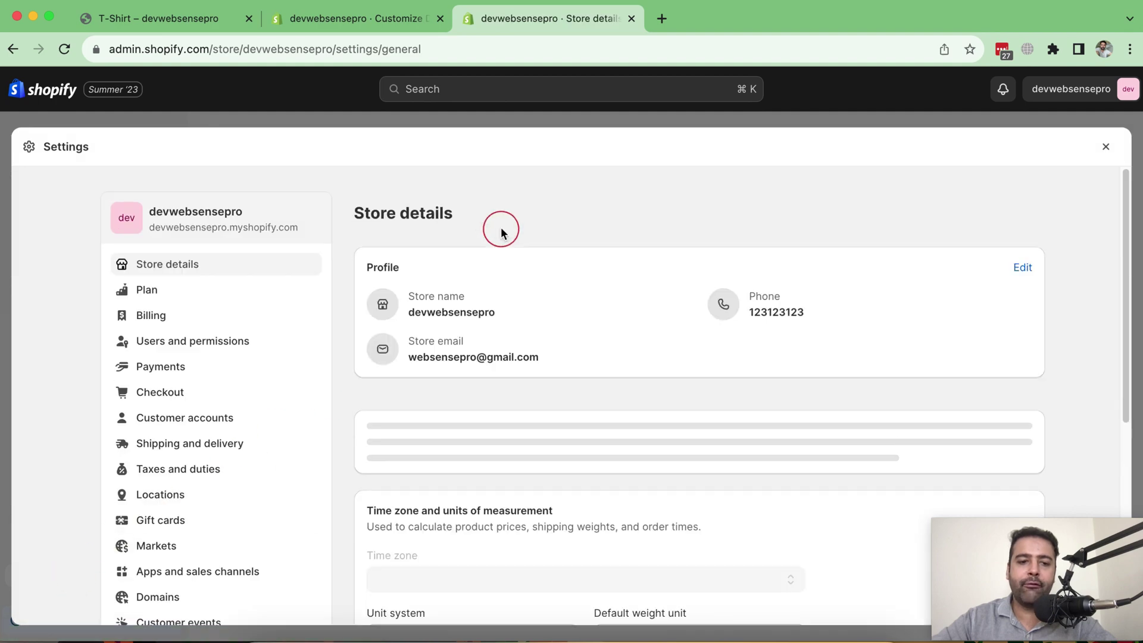
pyautogui.scroll(-3, 502, 232)
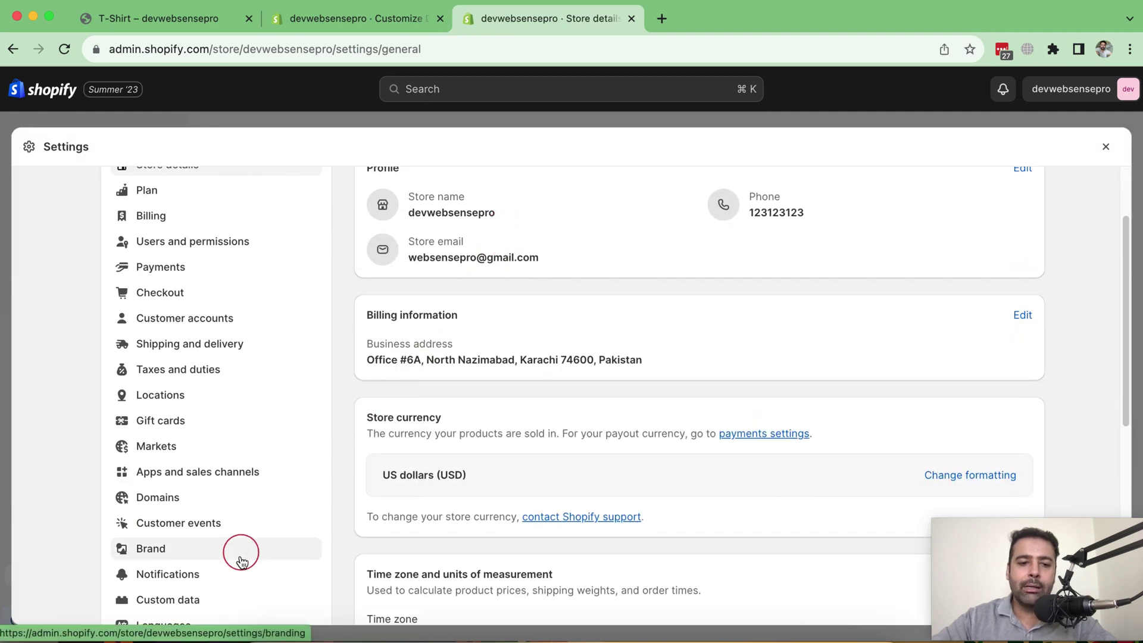
pyautogui.click(184, 600)
pyautogui.scroll(-3, 322, 358)
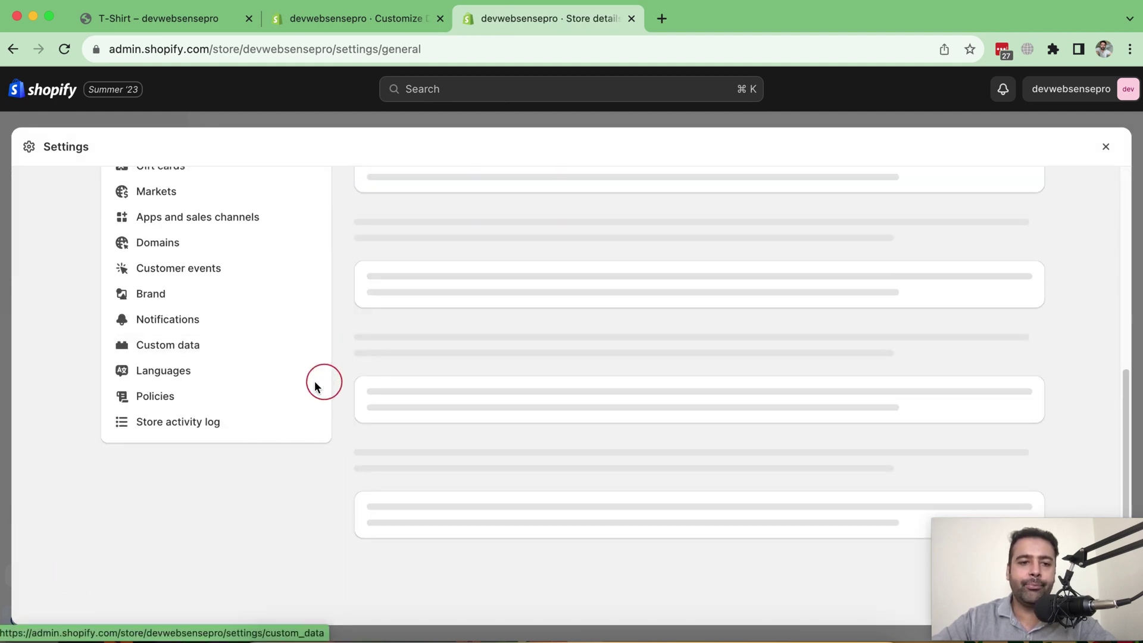
pyautogui.click(181, 346)
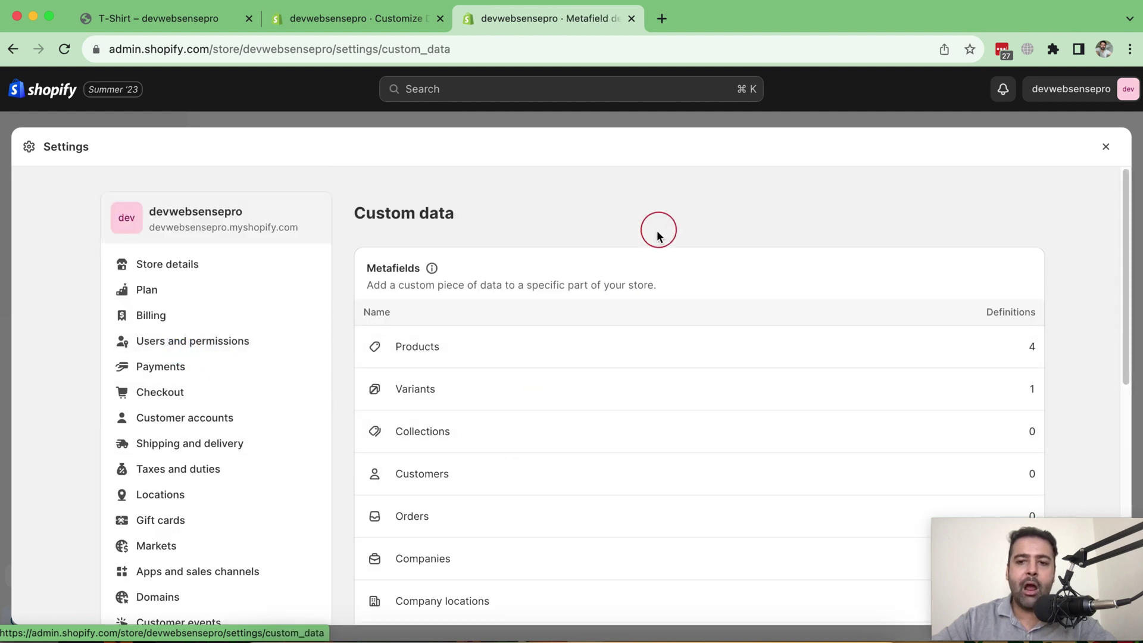
pyautogui.click(469, 359)
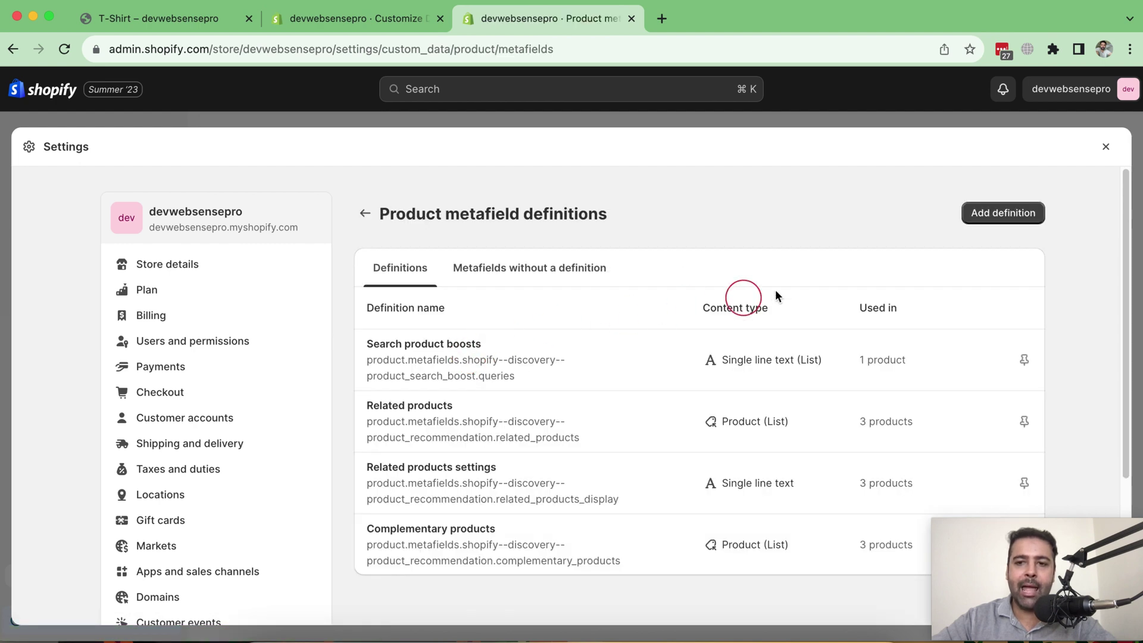
# - Add a product metafield definition named Size Chart of type File and save it
pyautogui.click(998, 216)
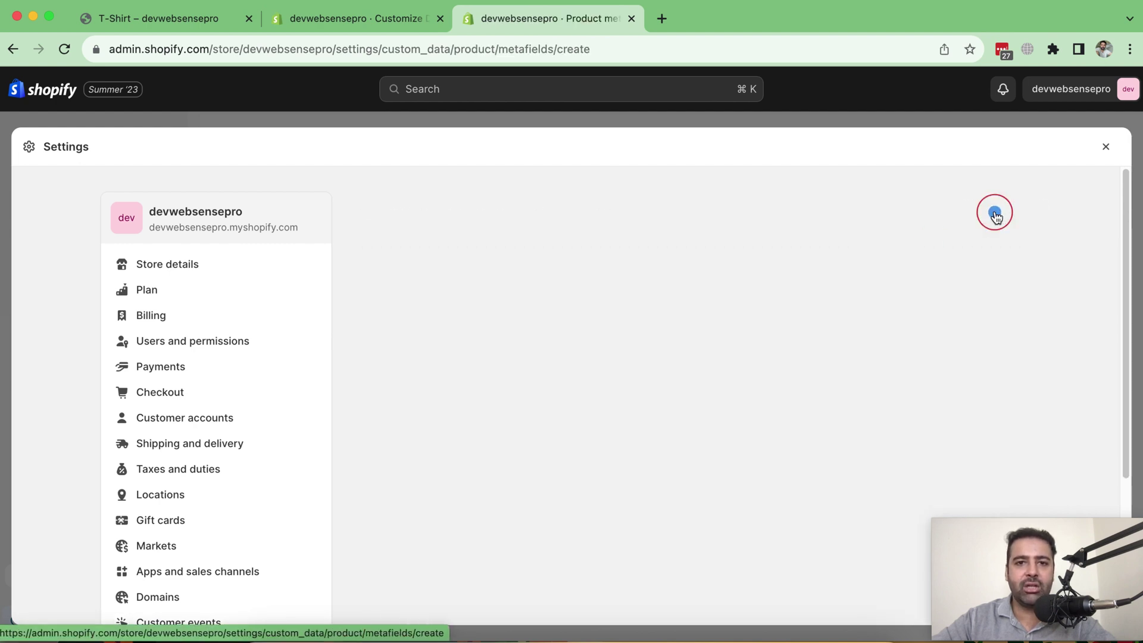
pyautogui.click(587, 290)
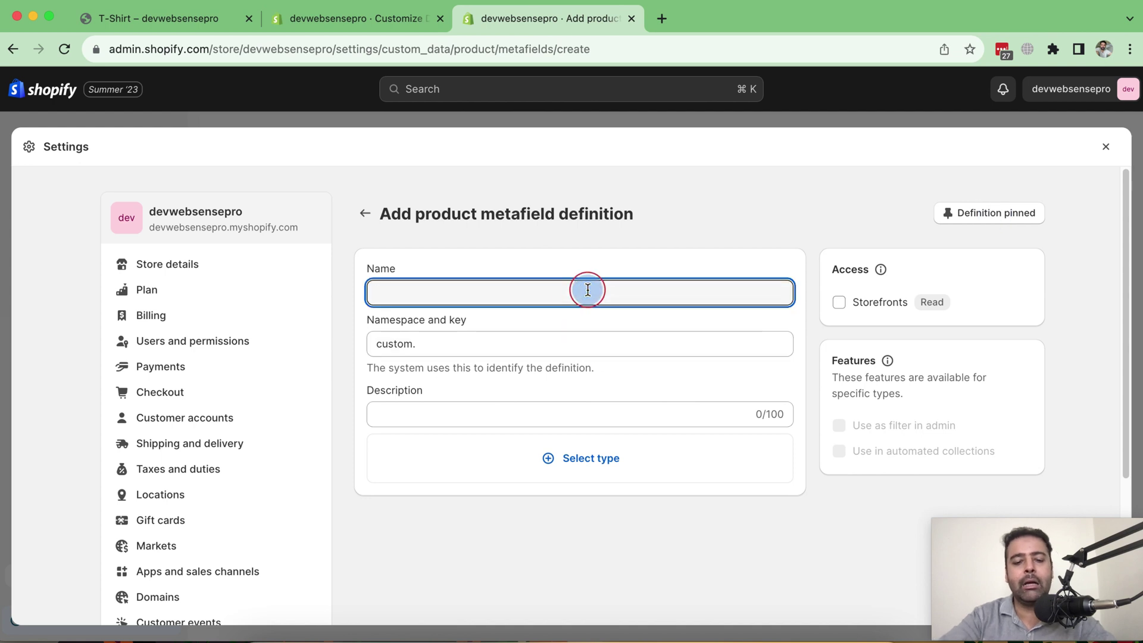
pyautogui.write('Size Ca')
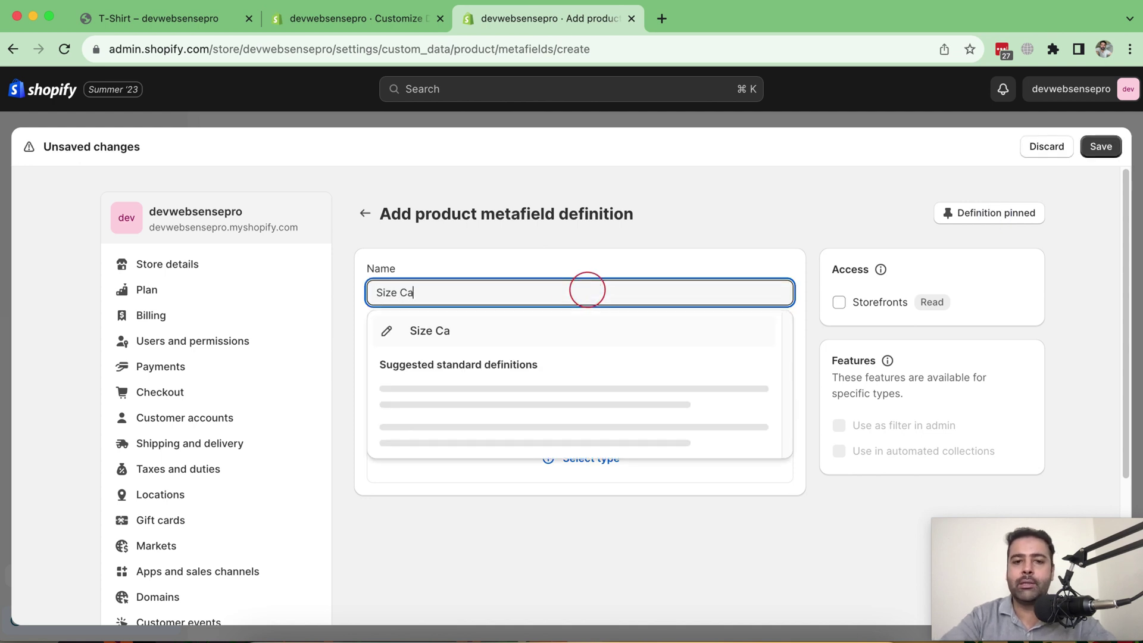
pyautogui.press('BackSpace')
pyautogui.write('hart')
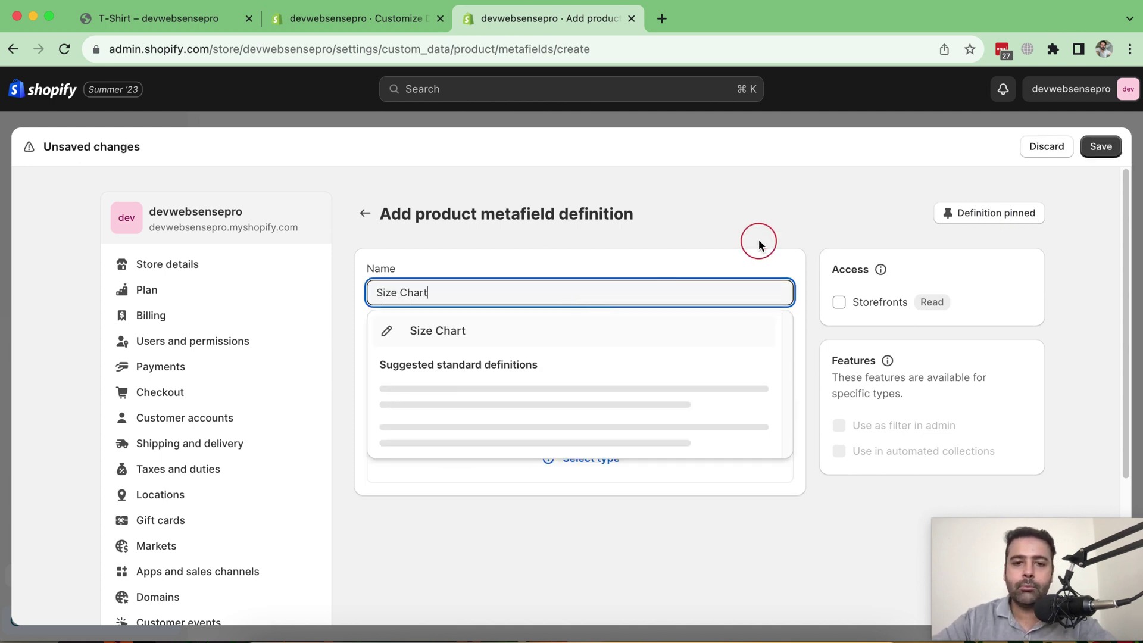
pyautogui.click(705, 343)
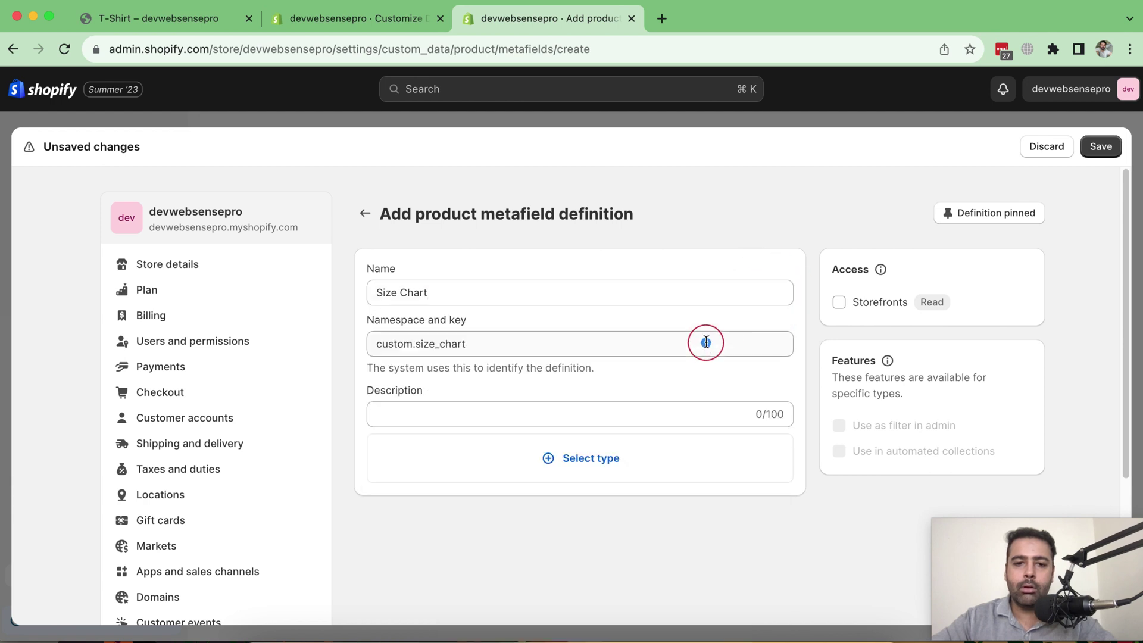
pyautogui.click(588, 458)
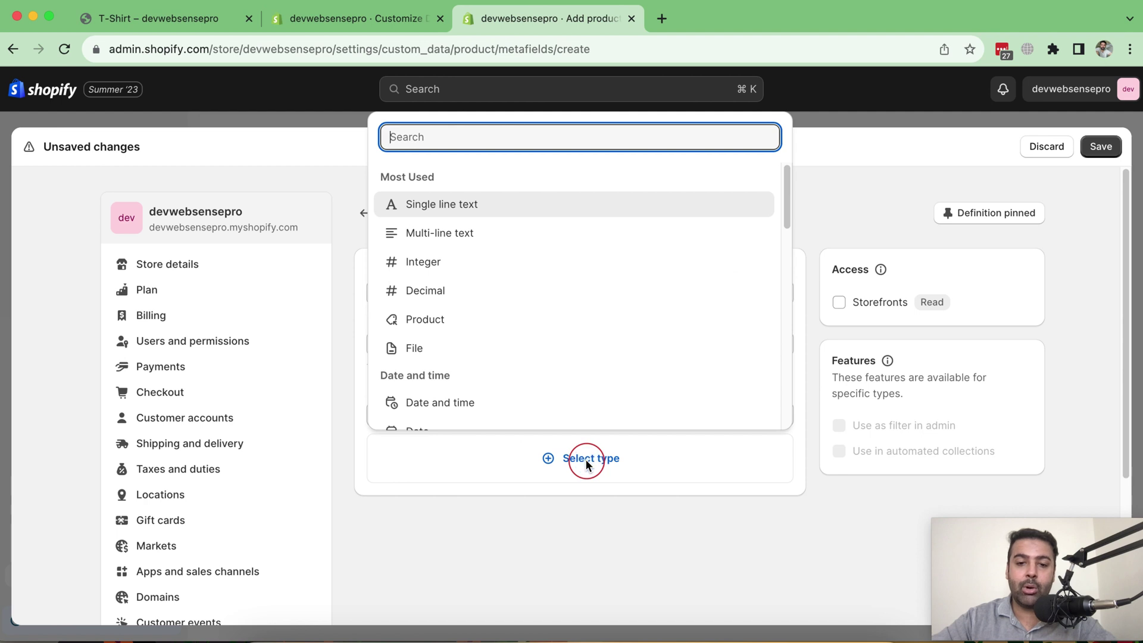
pyautogui.click(473, 350)
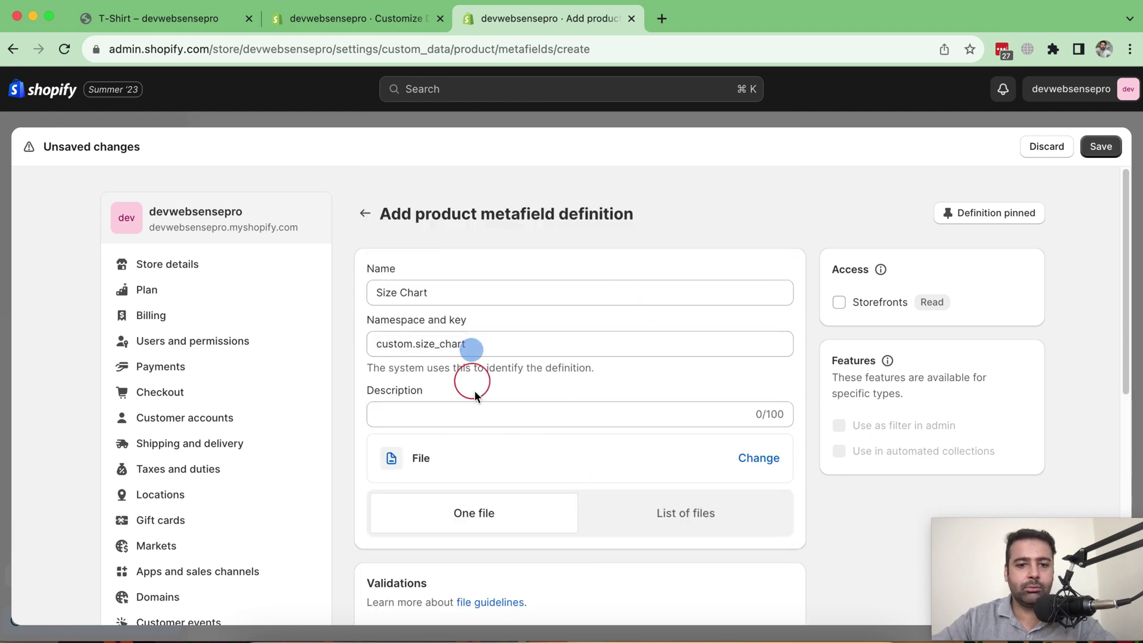
pyautogui.scroll(-3, 837, 331)
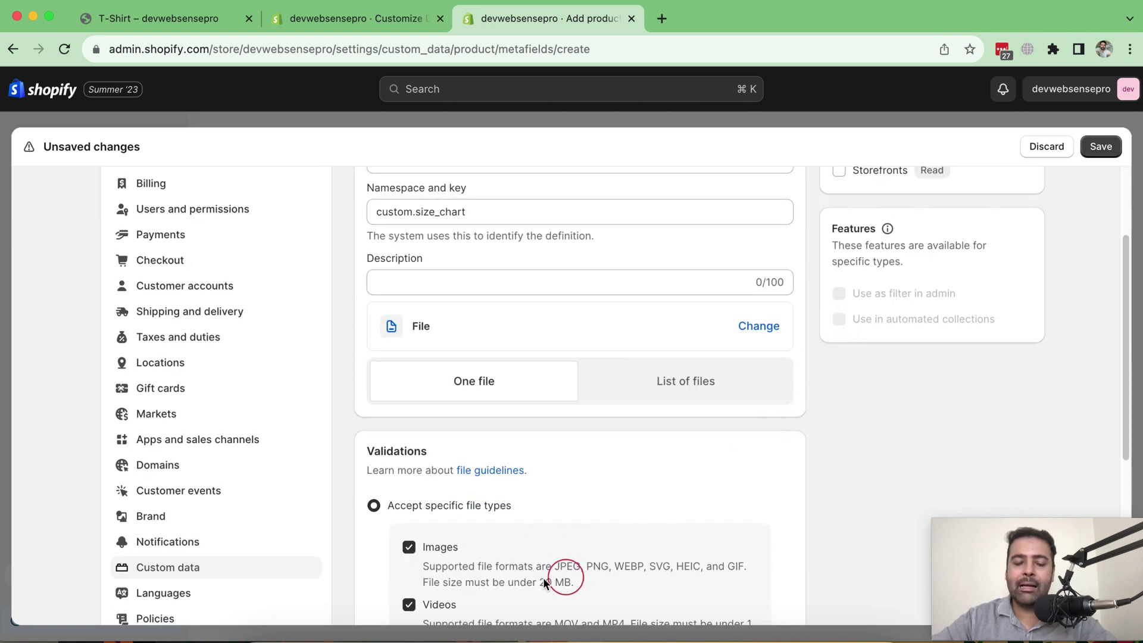
pyautogui.scroll(-3, 774, 355)
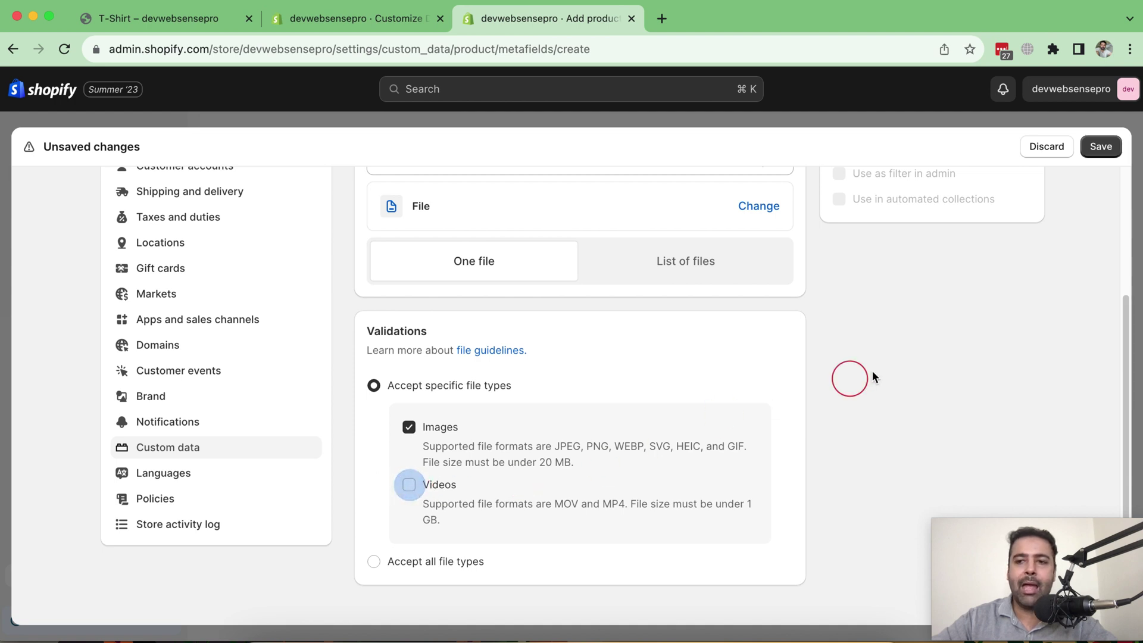
pyautogui.click(1101, 147)
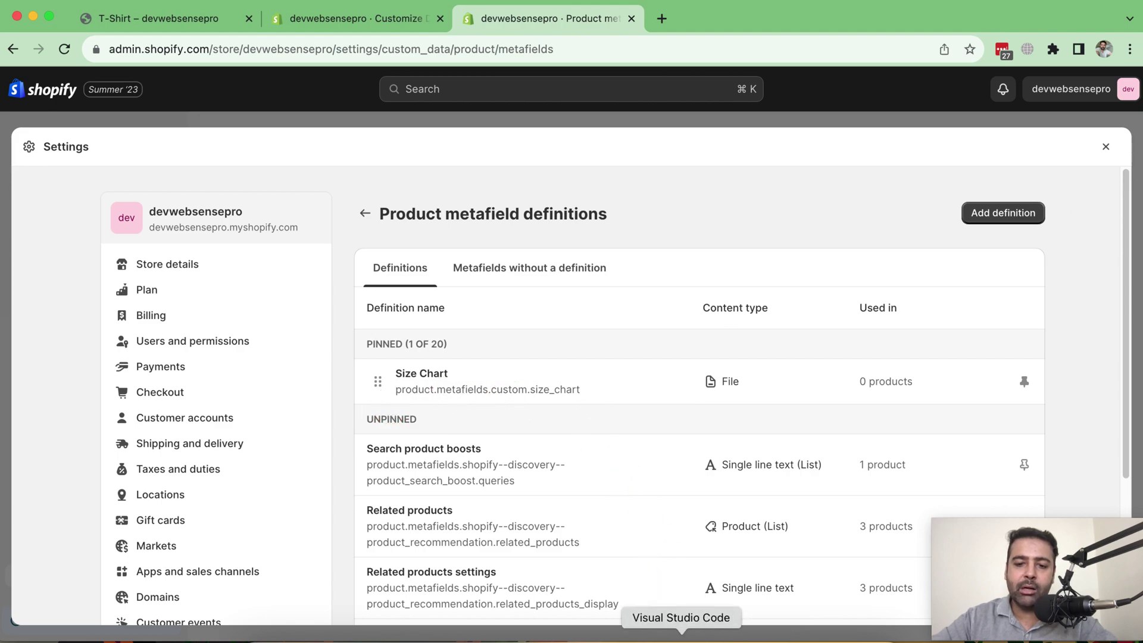
# - Copy the four-line size-chart Liquid snippet and select the Size Chart row's existing content to replace it
pyautogui.click(680, 626)
pyautogui.moveTo(322, 207); pyautogui.dragTo(185, 117)
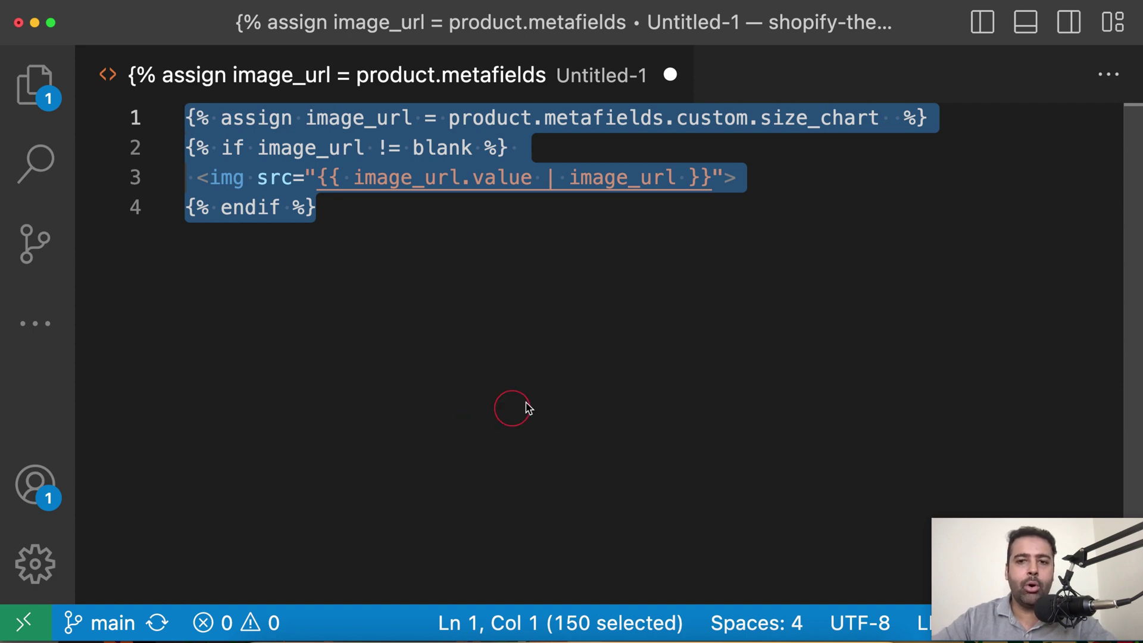
pyautogui.press('super+Tab')
pyautogui.click(343, 18)
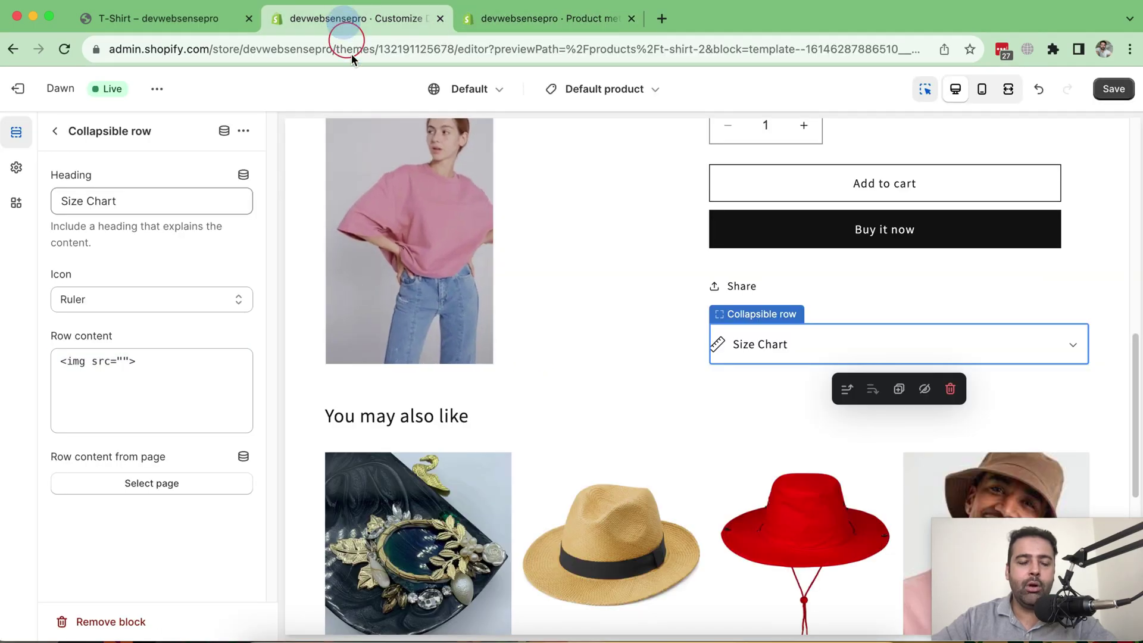
pyautogui.click(151, 381)
pyautogui.doubleClick(152, 381)
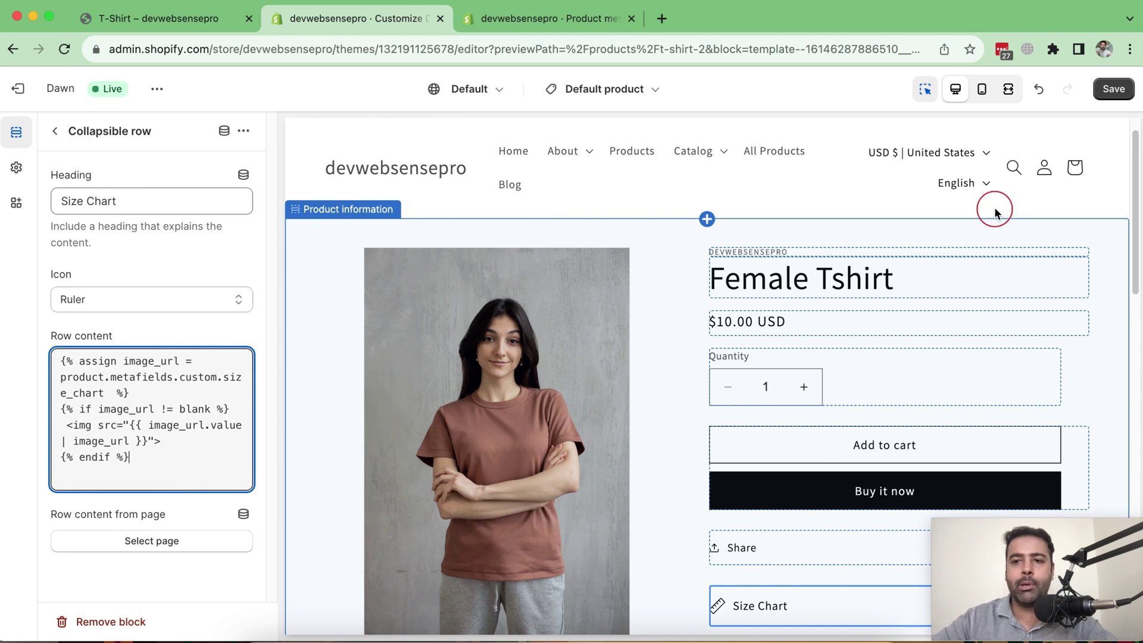
pyautogui.scroll(-3, 996, 213)
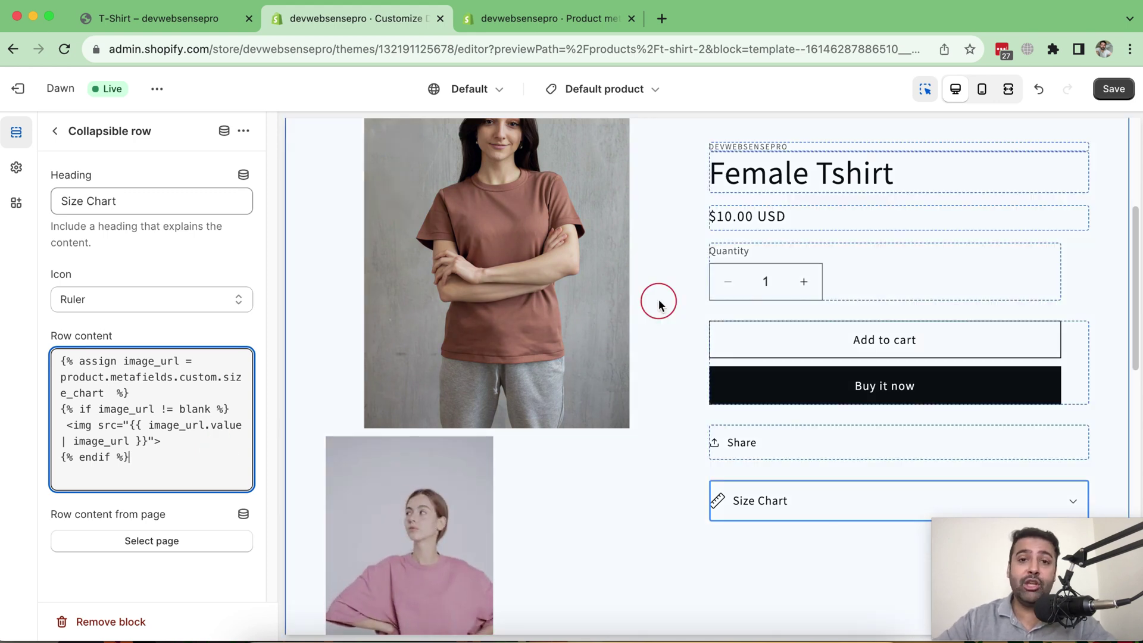
# - Compare the snippet's product.metafields.custom.size_chart reference against the store's Product metafield definitions
pyautogui.press('super+Tab')
pyautogui.click(549, 149)
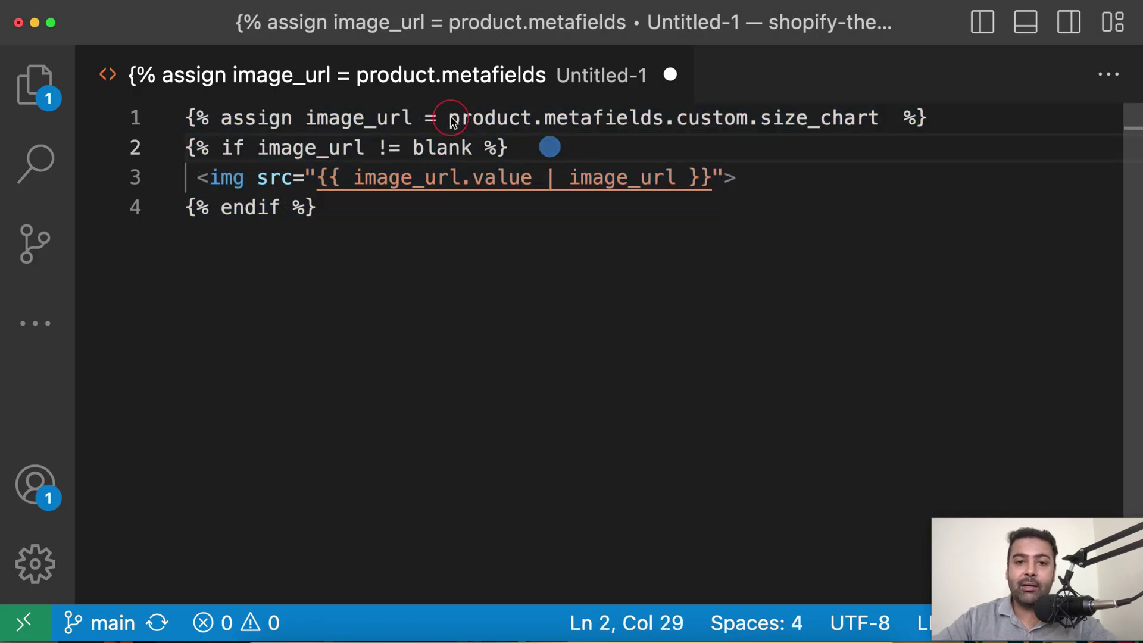
pyautogui.moveTo(449, 118); pyautogui.dragTo(893, 119)
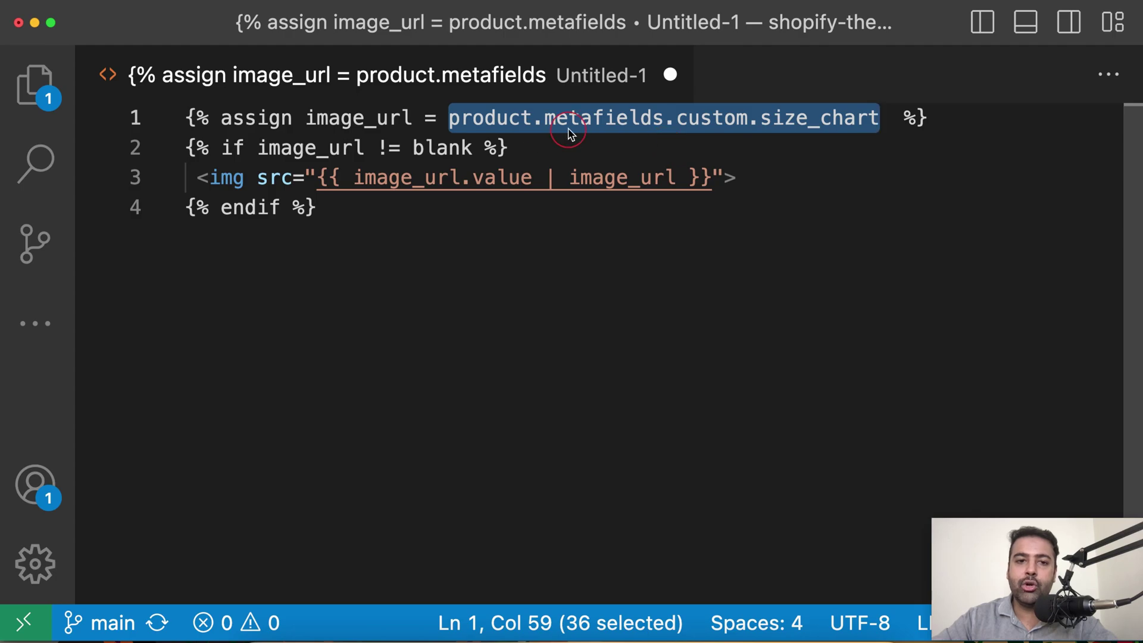
pyautogui.press('super+Tab')
pyautogui.click(539, 20)
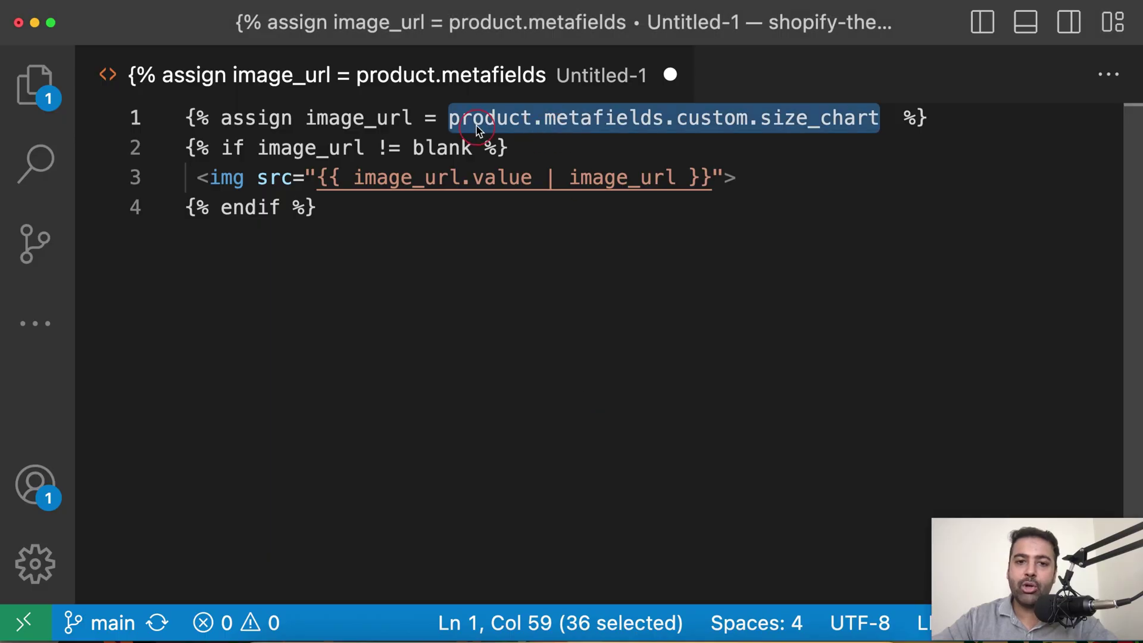
pyautogui.click(472, 118)
pyautogui.moveTo(449, 119); pyautogui.dragTo(879, 119)
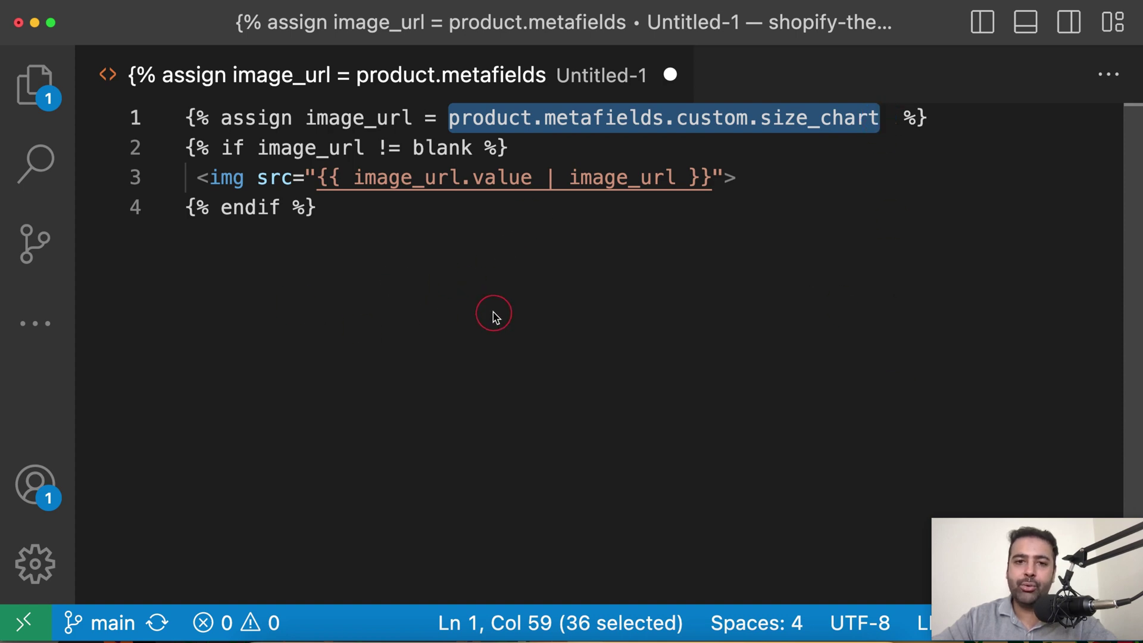
pyautogui.click(317, 207)
pyautogui.moveTo(317, 207); pyautogui.dragTo(134, 98)
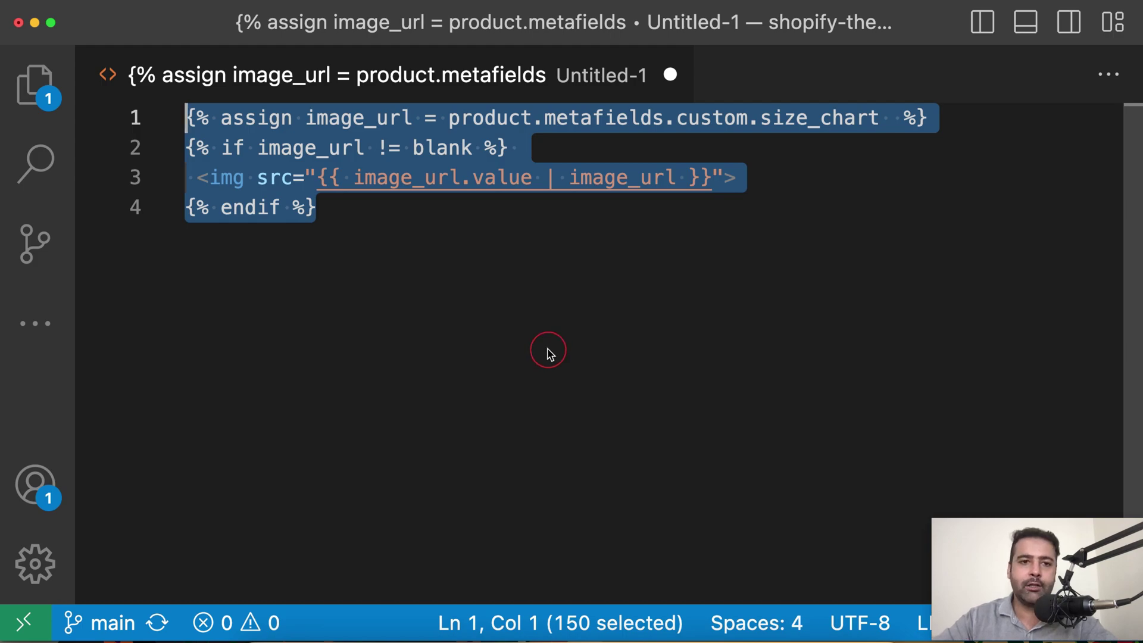
pyautogui.press('super+Tab')
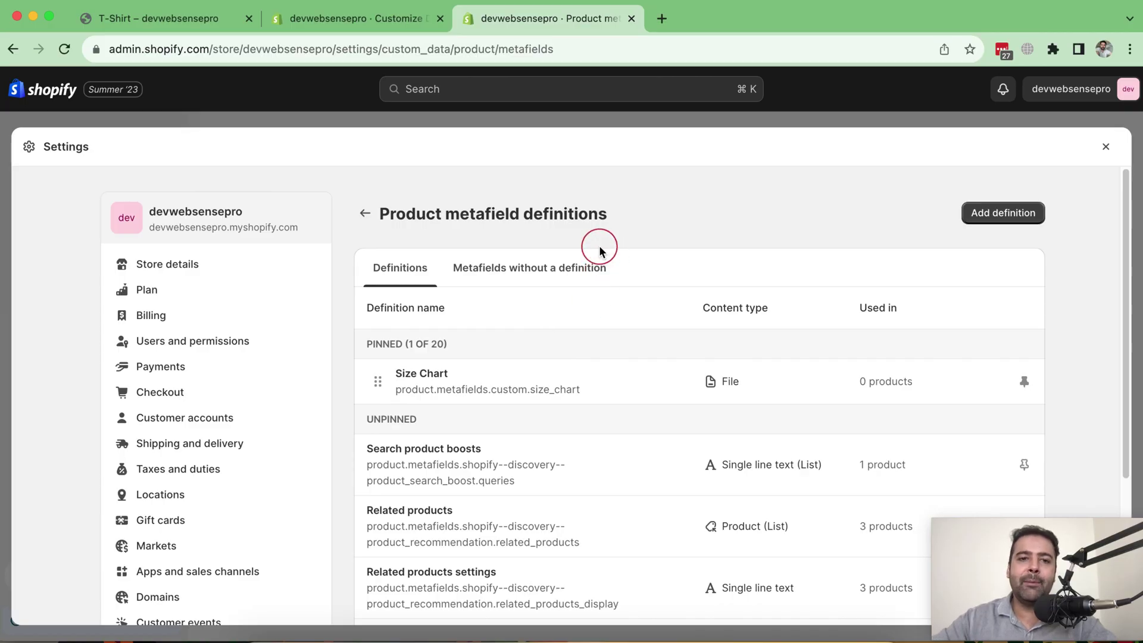
# - Close store settings, open Female Tshirt from Products, and open its Size Chart metafield image picker
pyautogui.click(177, 18)
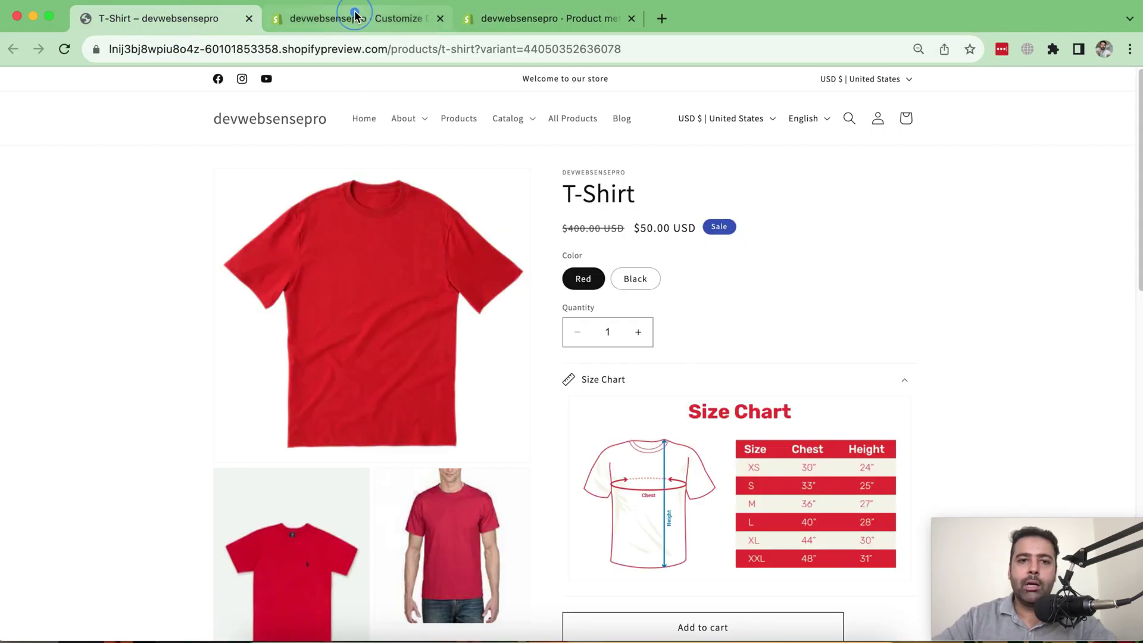
pyautogui.click(356, 18)
pyautogui.click(545, 17)
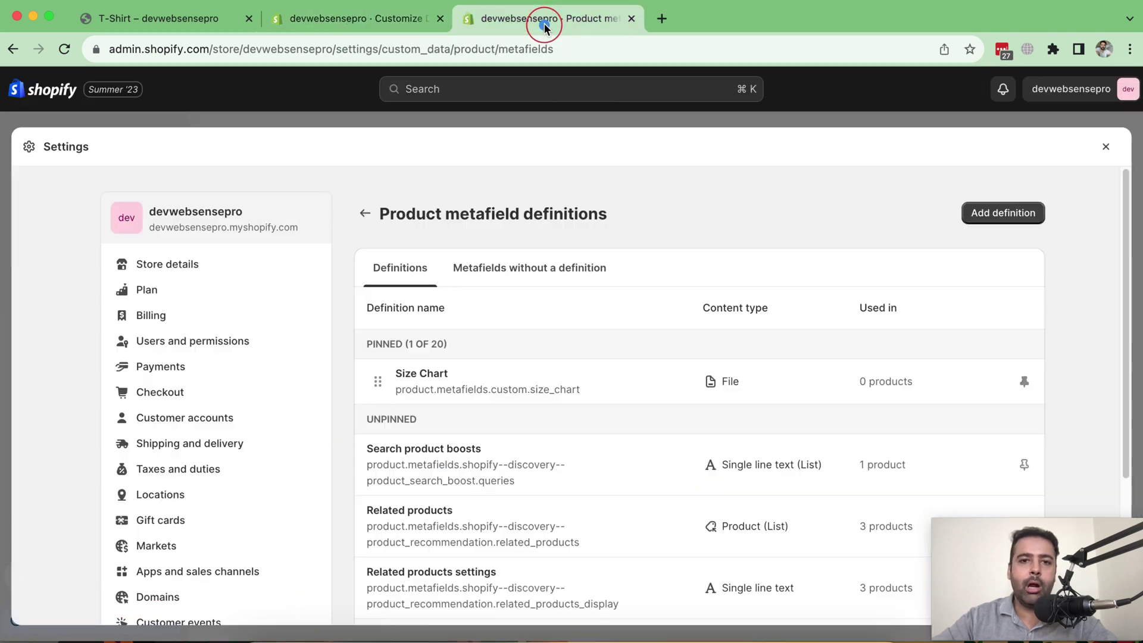
pyautogui.click(1108, 148)
pyautogui.click(49, 183)
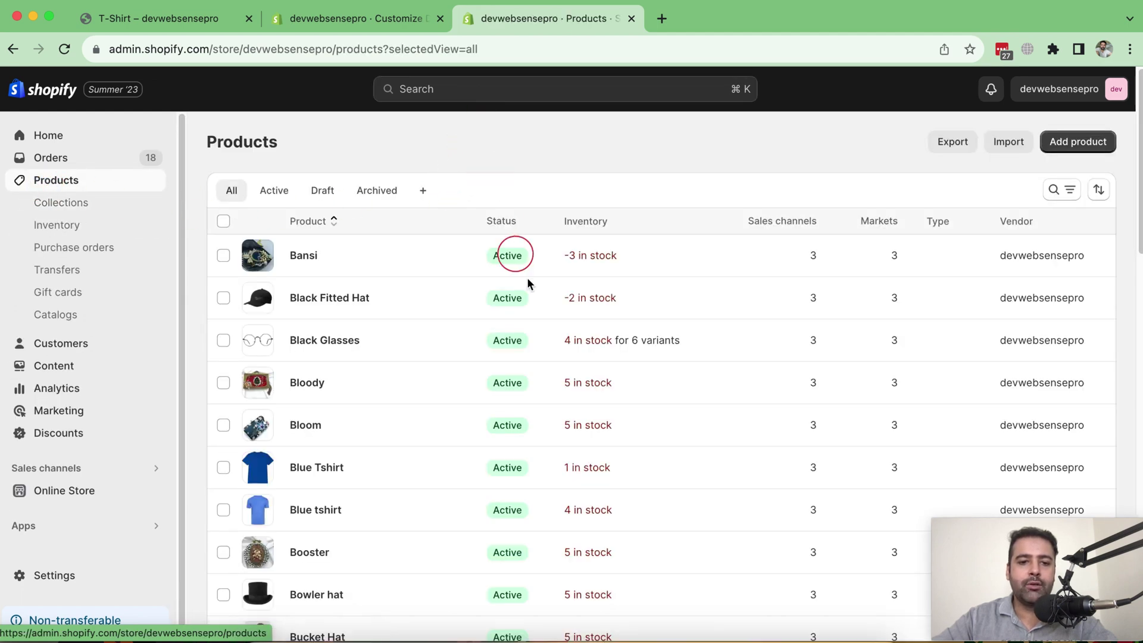
pyautogui.scroll(-5, 538, 295)
pyautogui.scroll(-5, 539, 294)
pyautogui.scroll(3, 447, 358)
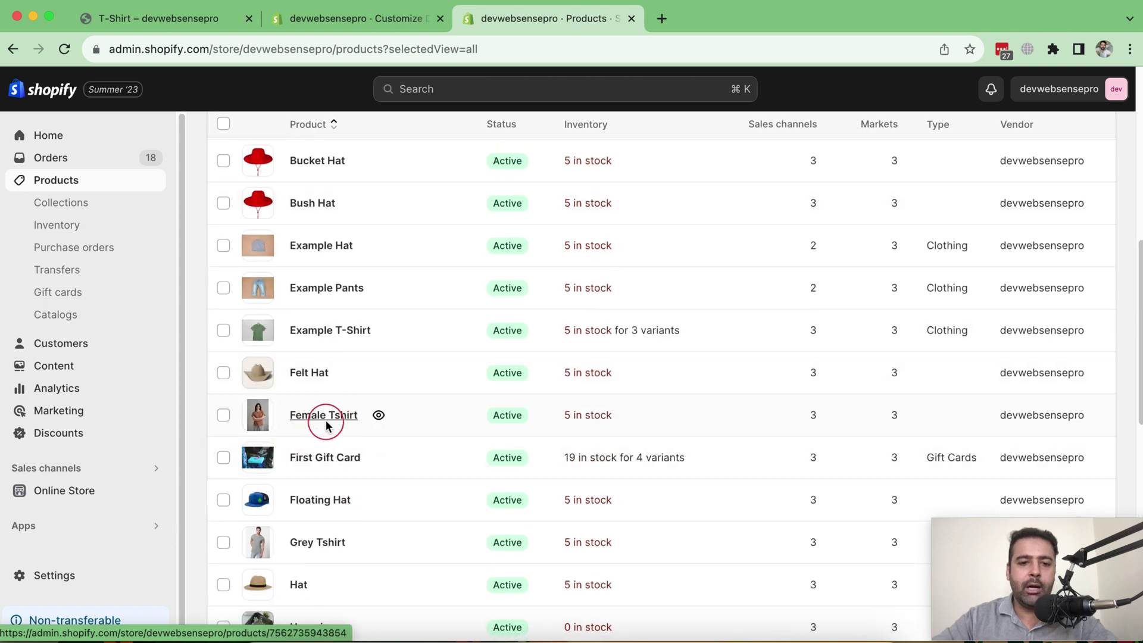
pyautogui.click(323, 416)
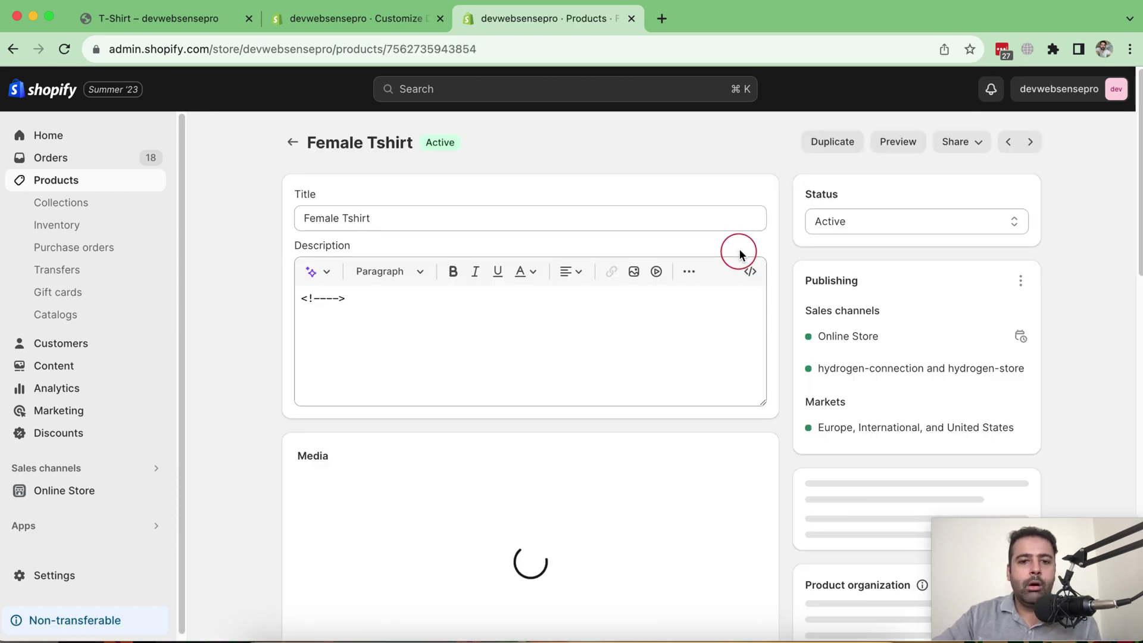
pyautogui.scroll(-5, 810, 196)
pyautogui.scroll(-5, 796, 250)
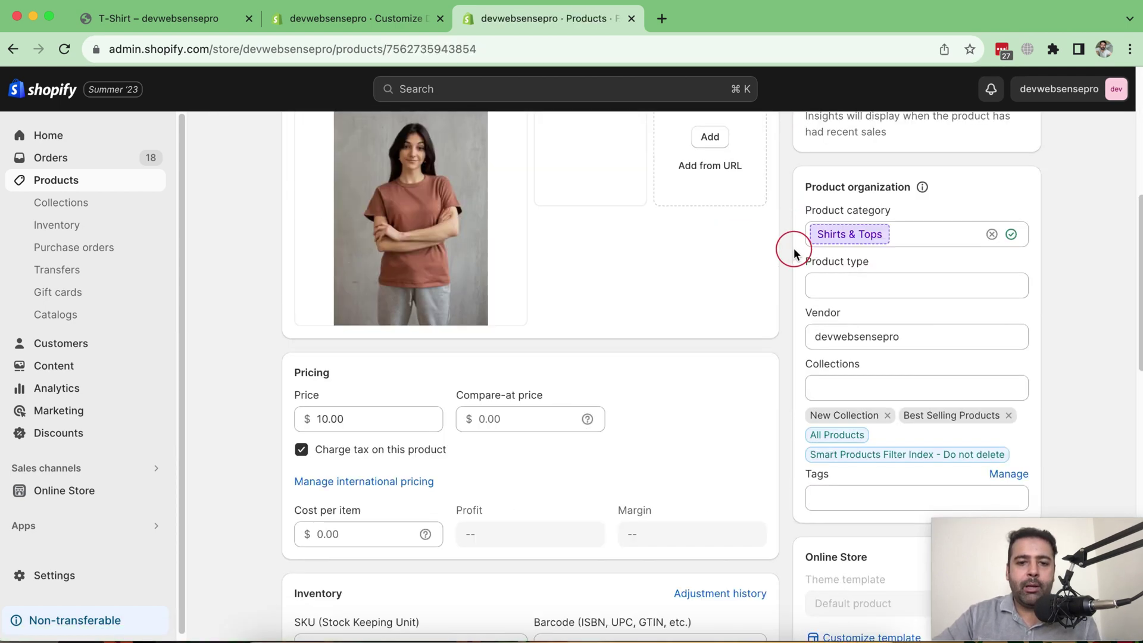
pyautogui.scroll(-5, 796, 250)
pyautogui.scroll(-3, 797, 254)
pyautogui.scroll(-8, 797, 254)
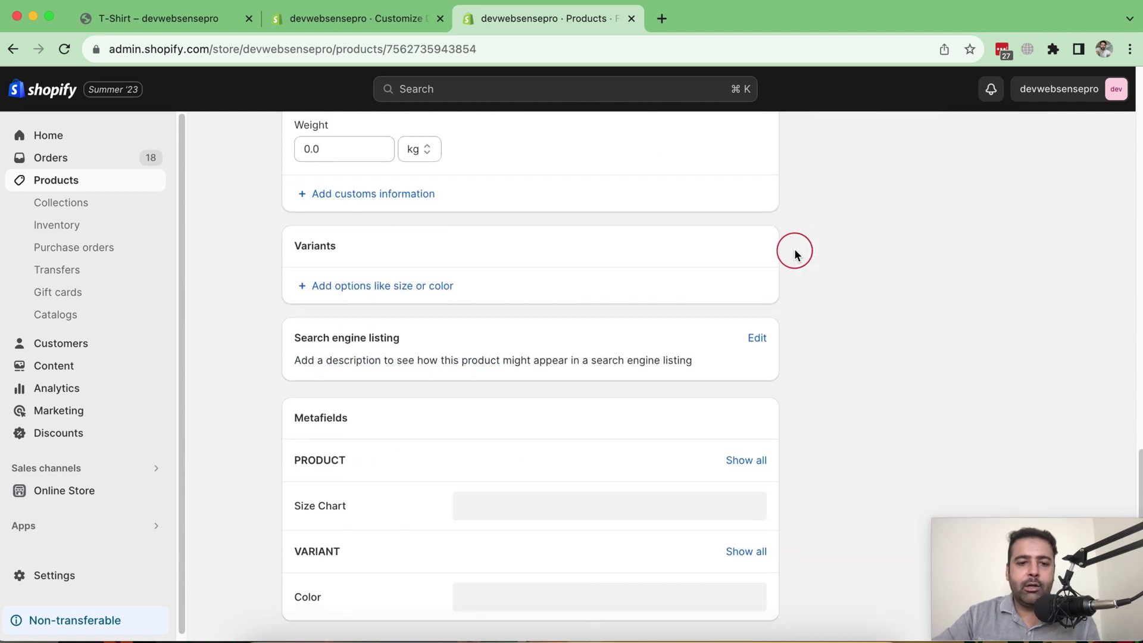
pyautogui.scroll(-2, 797, 254)
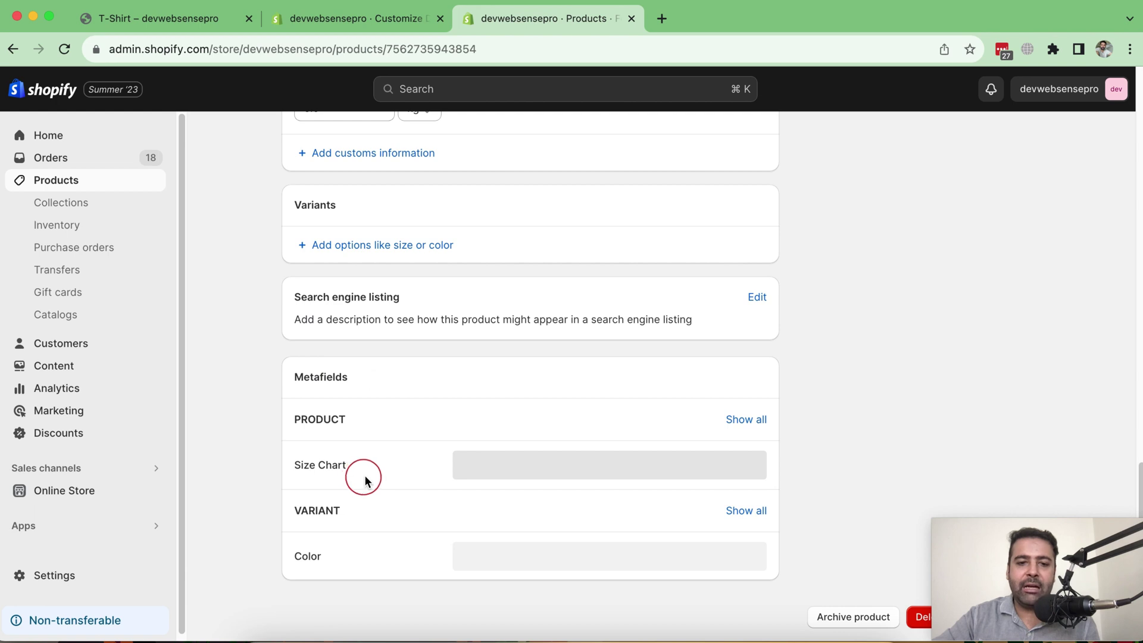
pyautogui.click(533, 476)
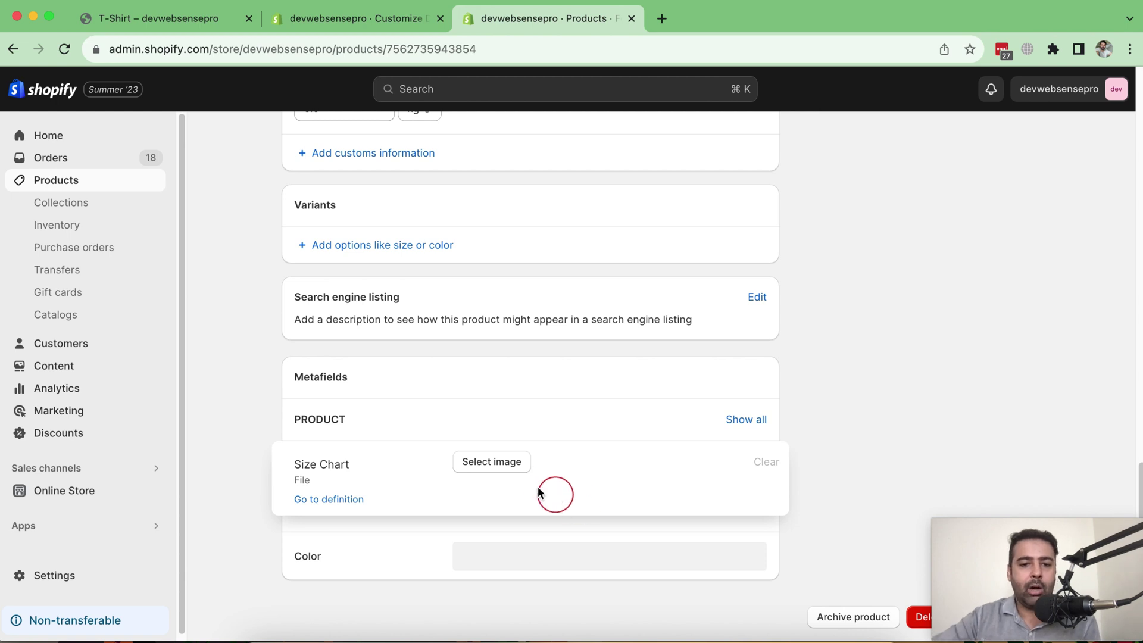
# - Choose size-chart.png as the Female Tshirt's Size Chart metafield image and save the product
pyautogui.click(503, 471)
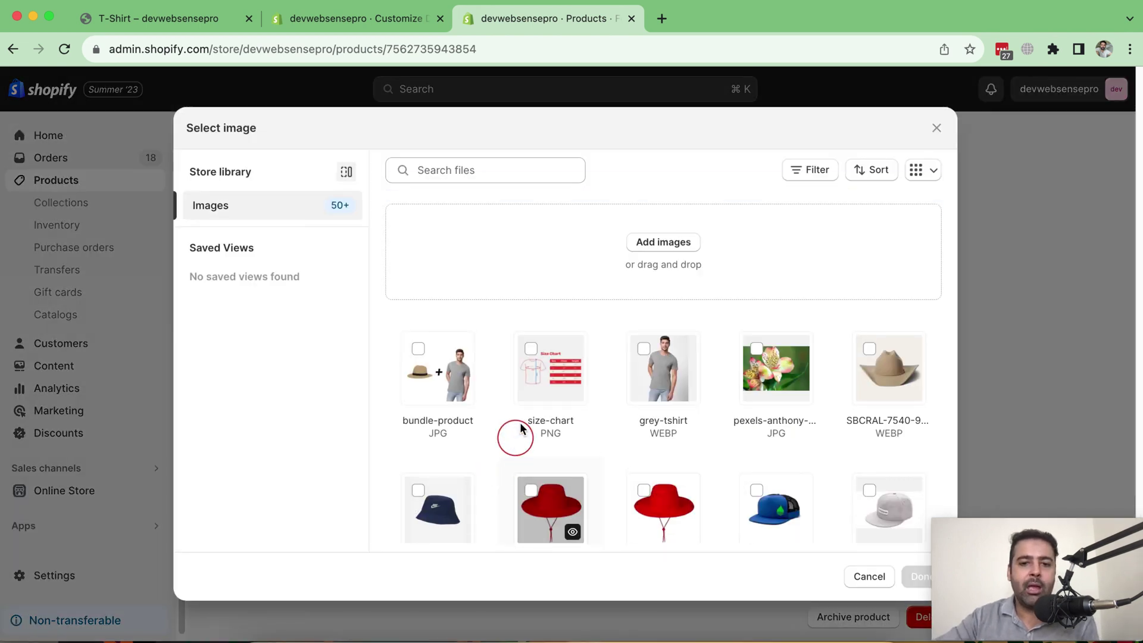
pyautogui.click(533, 351)
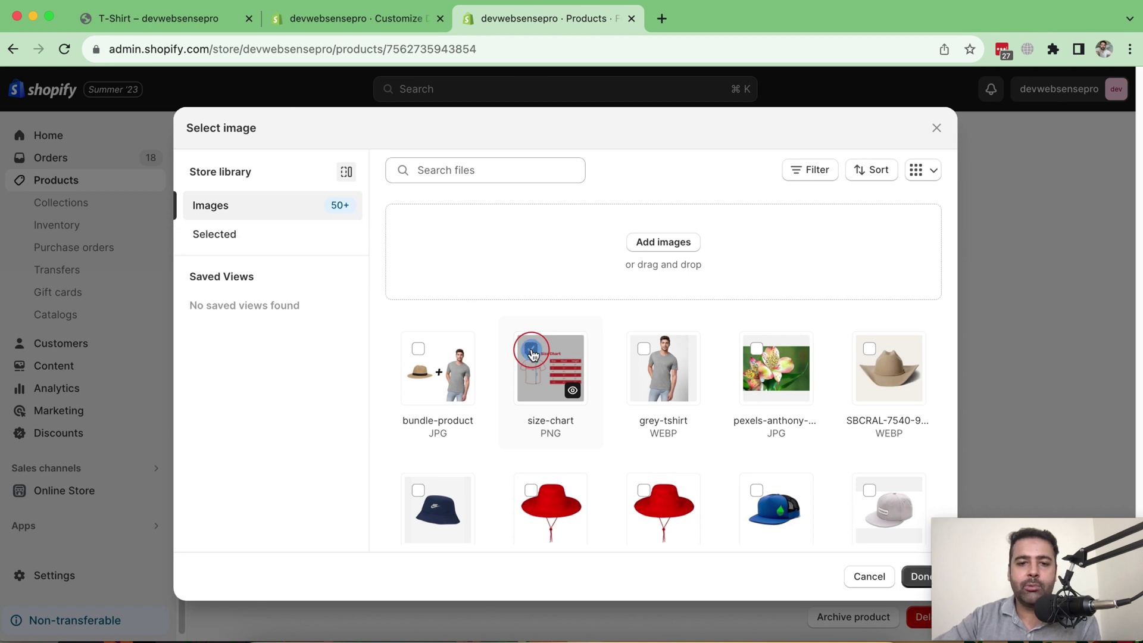
pyautogui.click(922, 575)
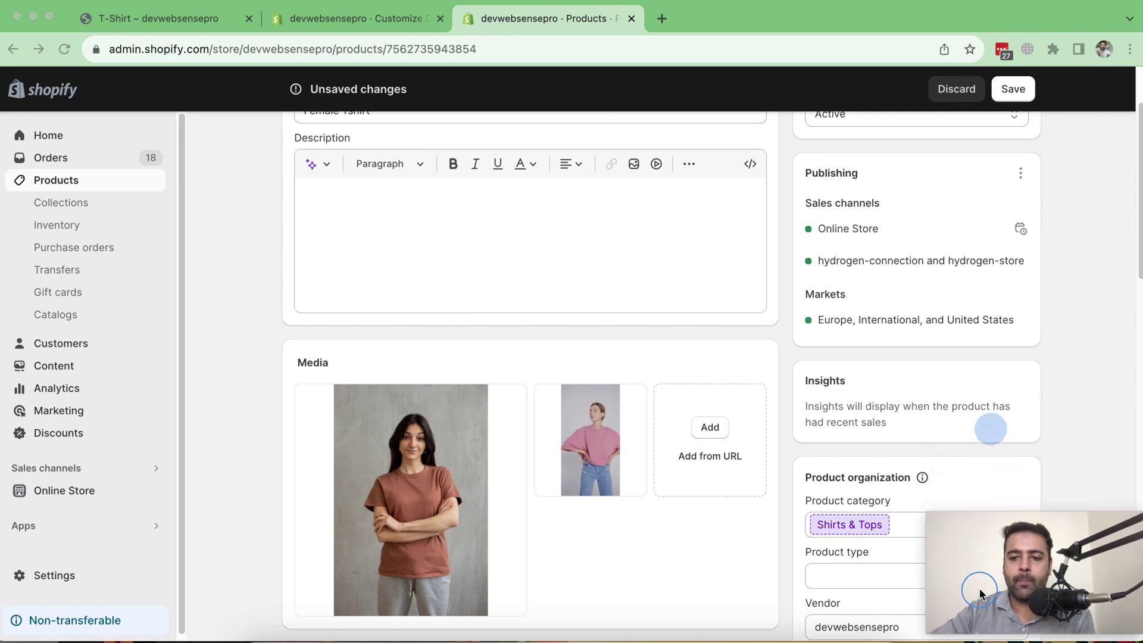
pyautogui.scroll(3, 865, 428)
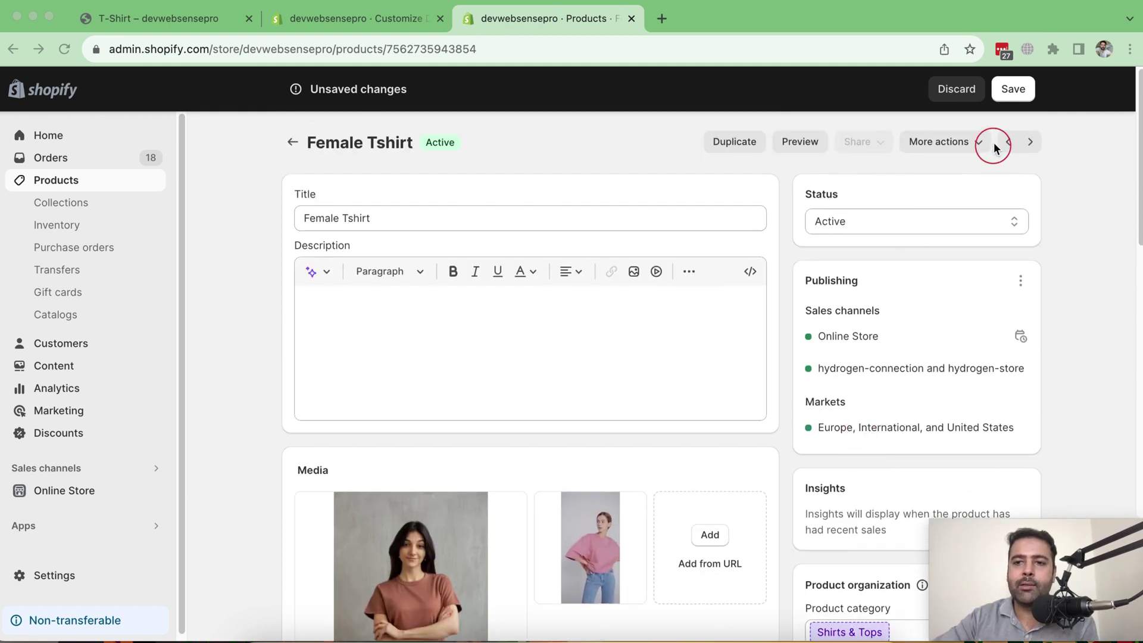
pyautogui.click(1013, 88)
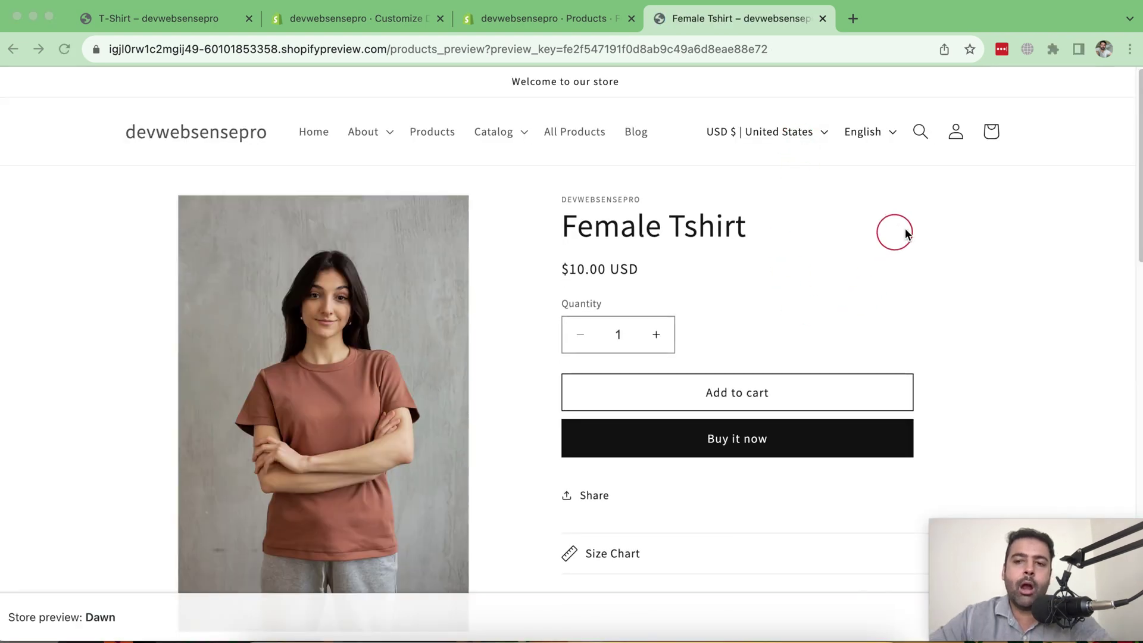
pyautogui.moveTo(1138, 141); pyautogui.dragTo(1137, 205)
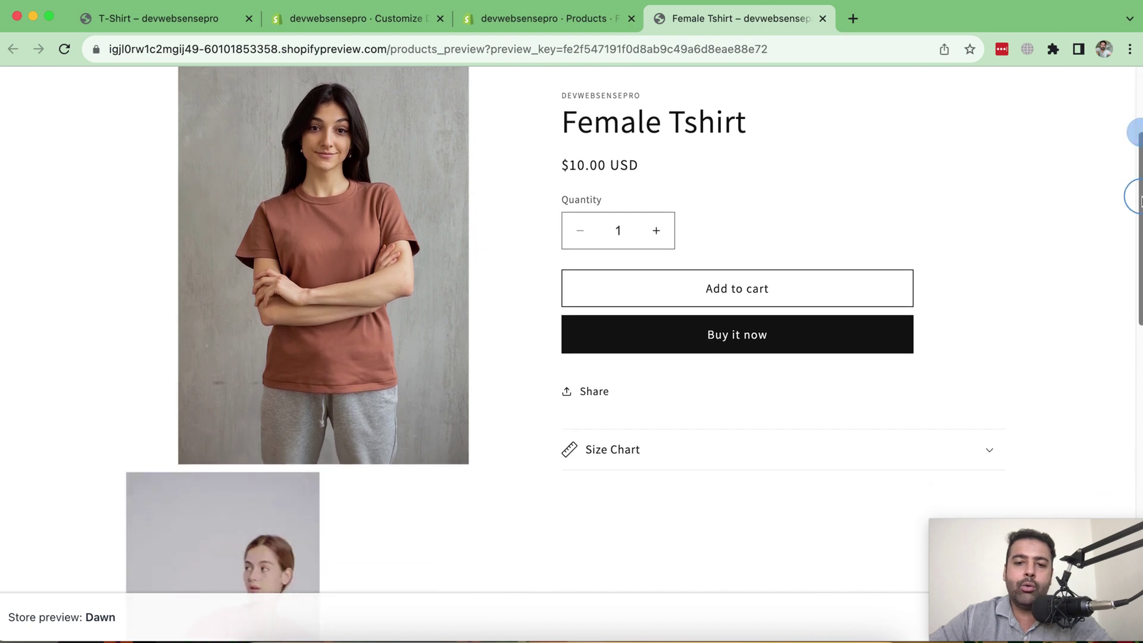
# - Expand the storefront Size Chart row to see the chart image, then open All Products in a new tab
pyautogui.click(990, 449)
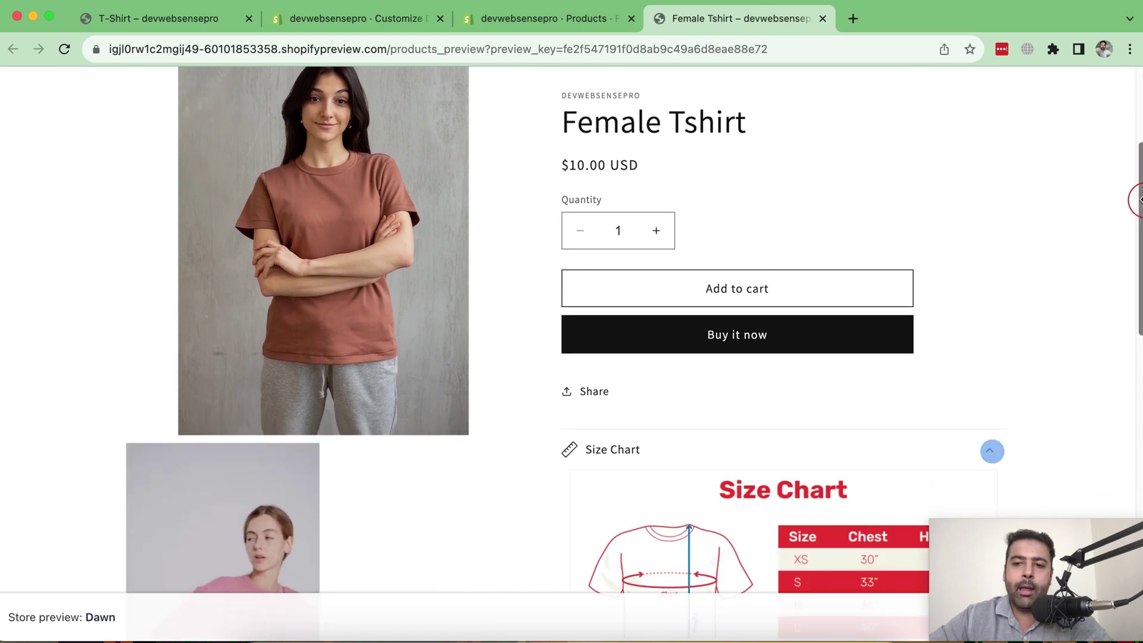
pyautogui.moveTo(1133, 202); pyautogui.dragTo(1134, 303)
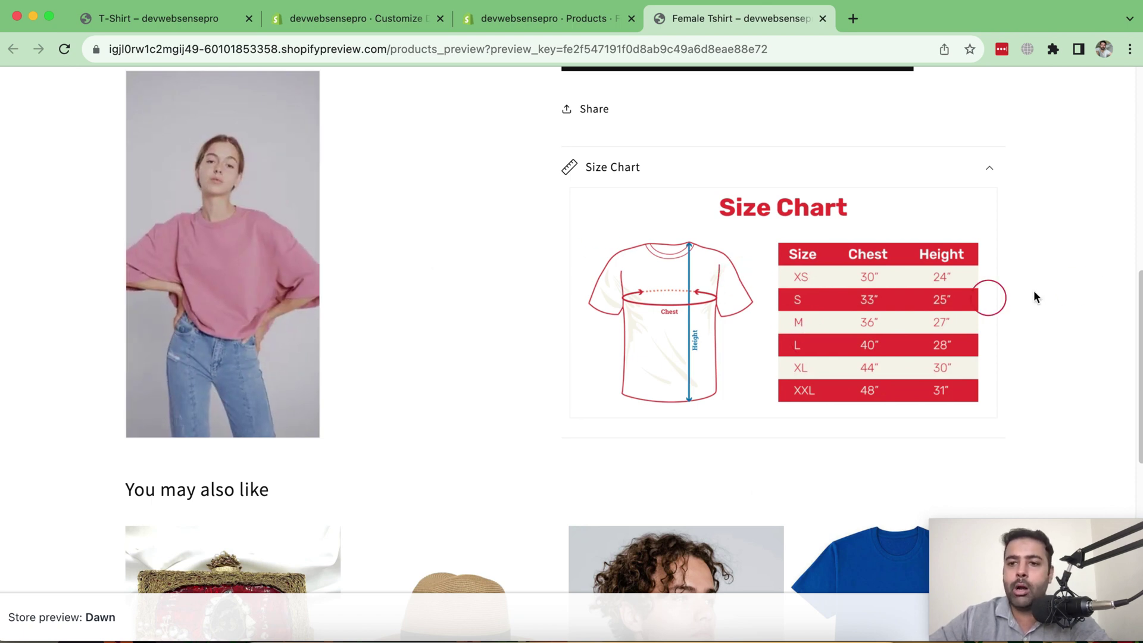
pyautogui.moveTo(1136, 321)
pyautogui.mouseDown()
pyautogui.moveTo(1136, 90)
pyautogui.moveTo(1136, 101)
pyautogui.mouseUp()
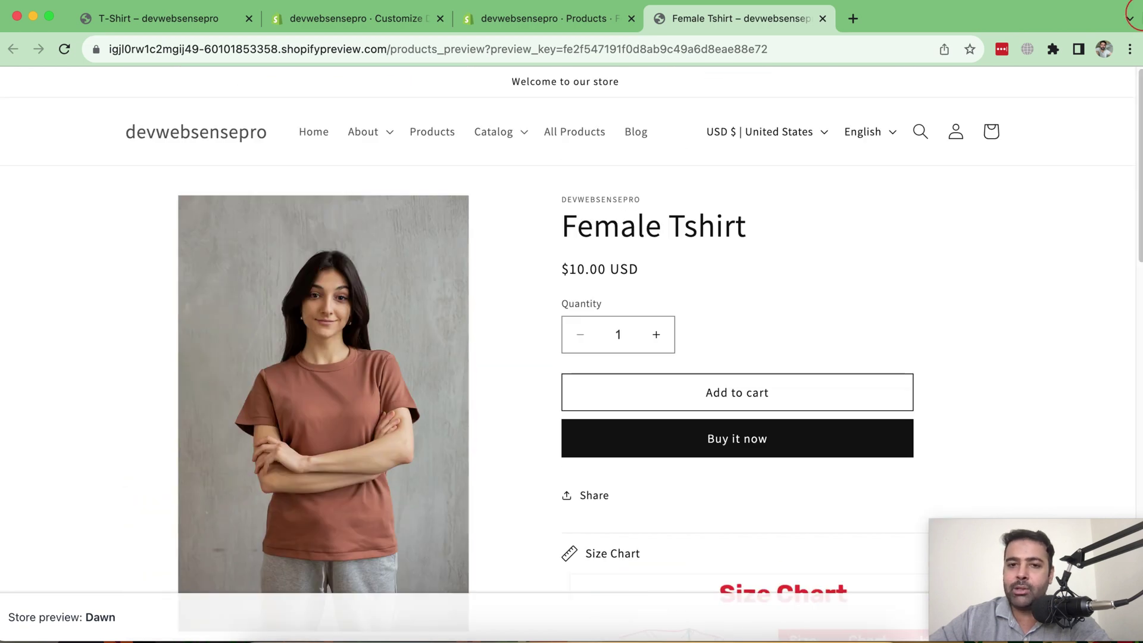
pyautogui.click(576, 131)
pyautogui.rightClick(588, 134)
pyautogui.click(625, 142)
pyautogui.click(881, 18)
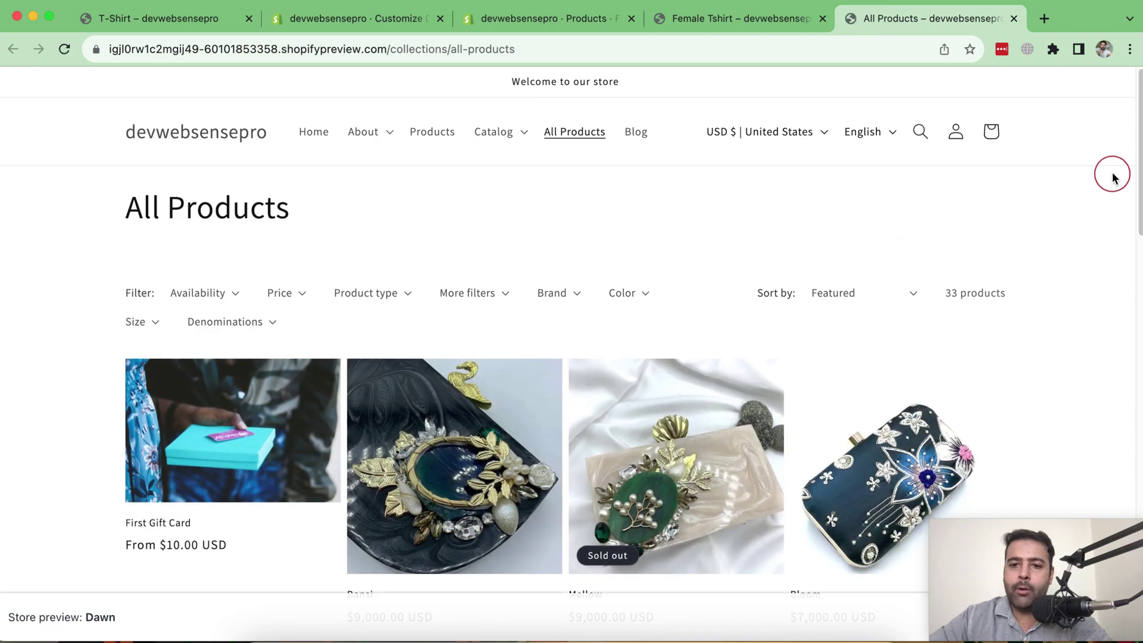
pyautogui.scroll(-3, 1113, 179)
pyautogui.scroll(-4, 1107, 161)
pyautogui.scroll(-4, 1103, 143)
pyautogui.scroll(-3, 1101, 138)
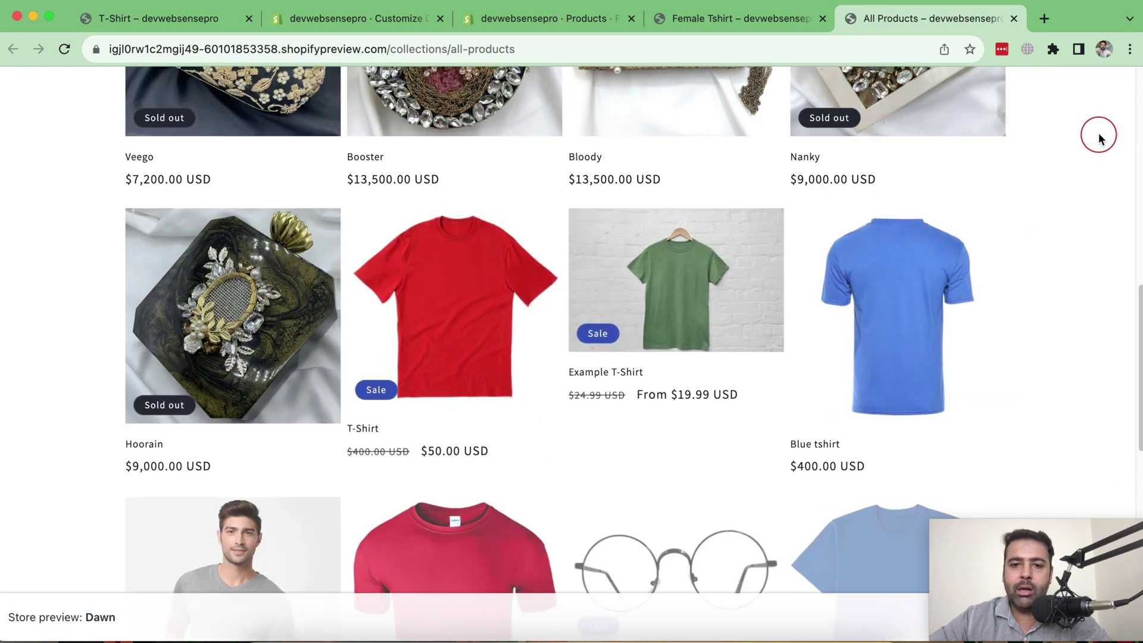
pyautogui.scroll(-3, 1101, 138)
# - Open the Grey Tshirt storefront page and expand its Size Chart row, which shows no content
pyautogui.click(128, 330)
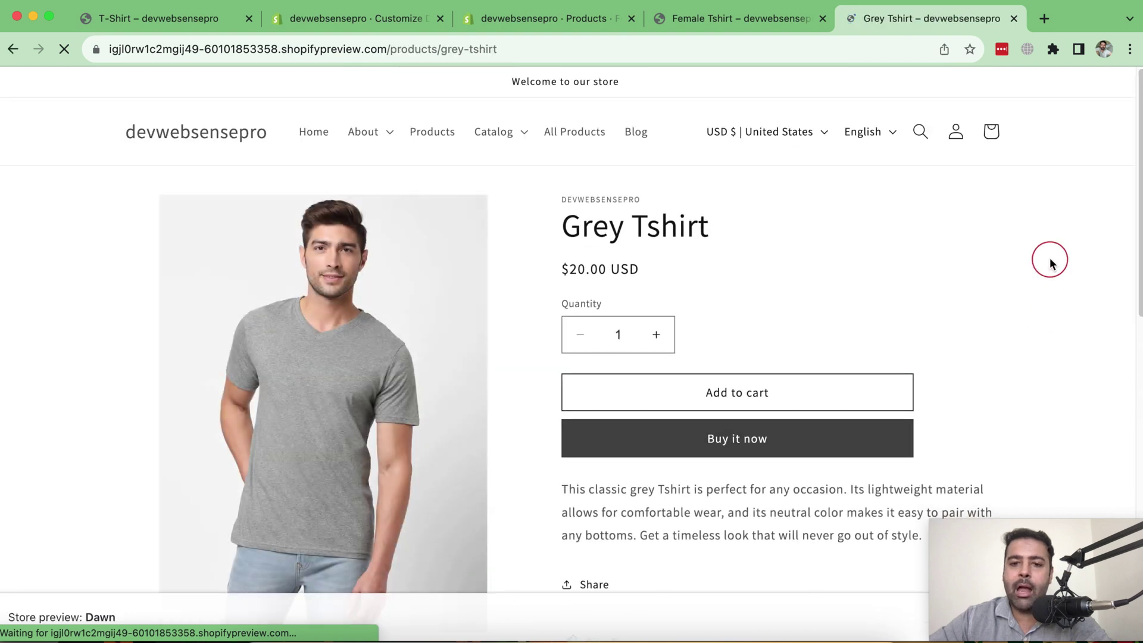
pyautogui.scroll(-3, 1044, 242)
pyautogui.scroll(-3, 1040, 206)
pyautogui.click(991, 371)
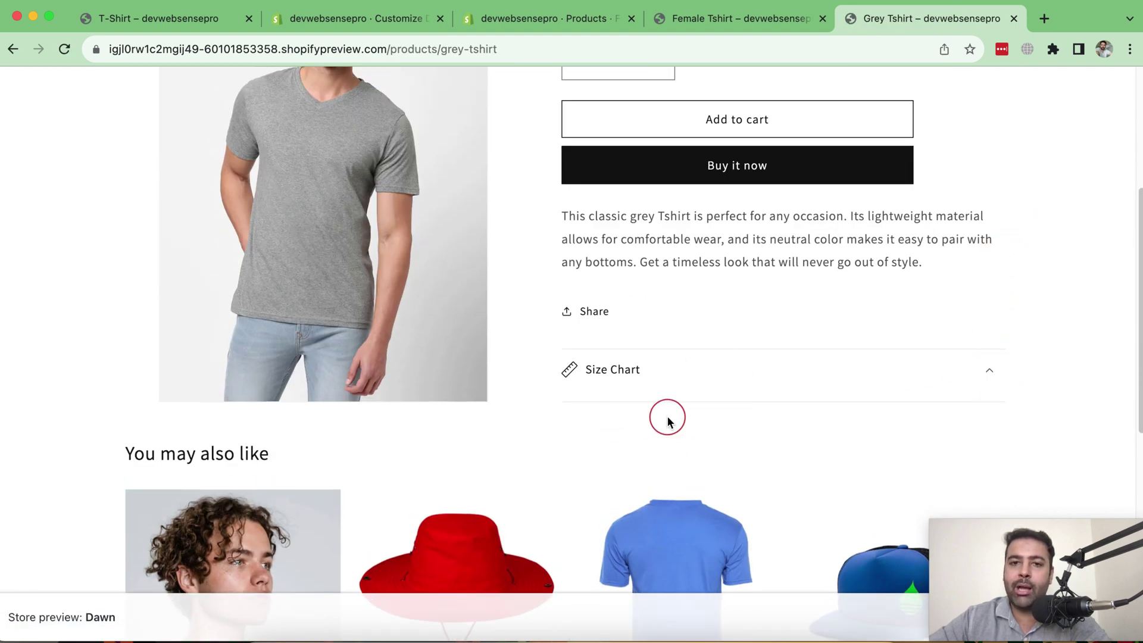
# - View the Grey Tshirt's empty Size Chart metafield in admin, then return to its storefront page
pyautogui.click(554, 18)
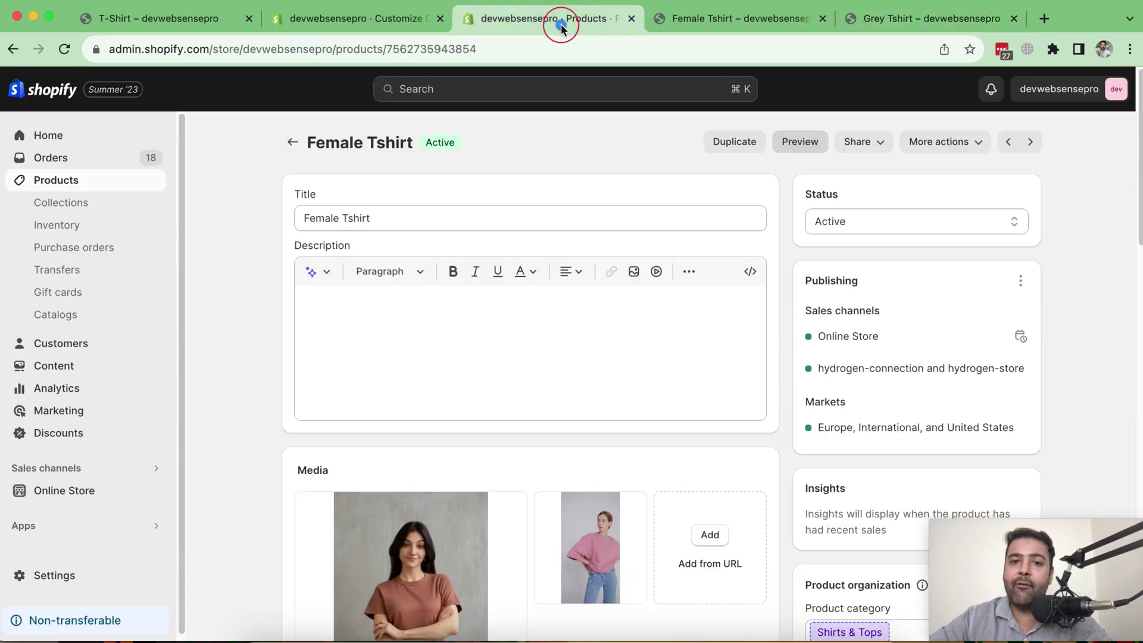
pyautogui.click(55, 180)
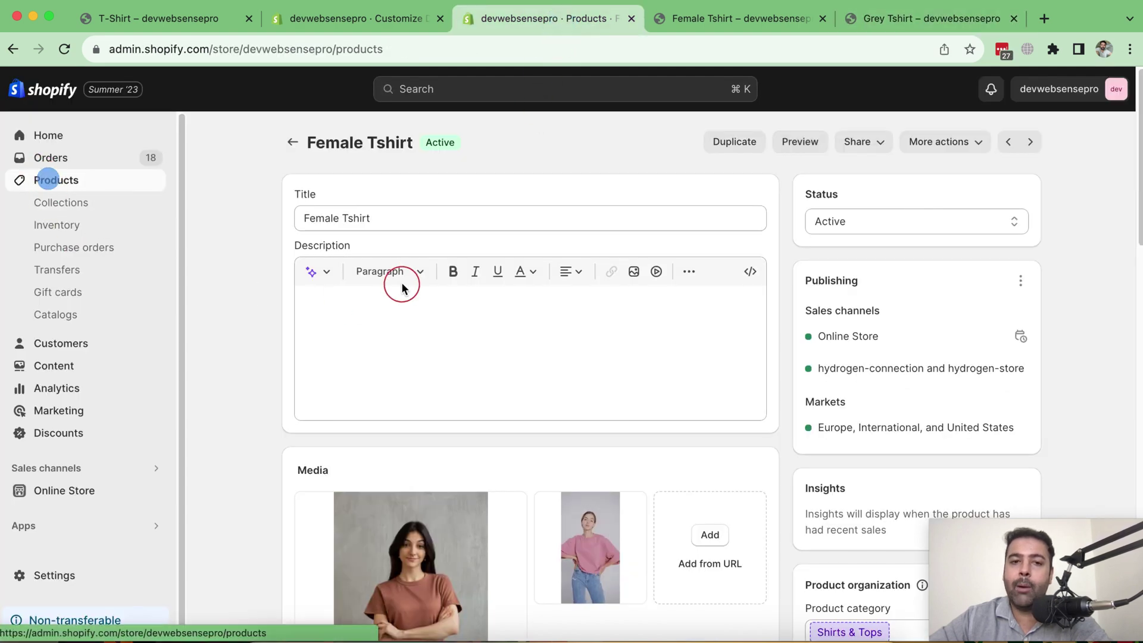
pyautogui.scroll(-10, 502, 287)
pyautogui.scroll(-3, 503, 288)
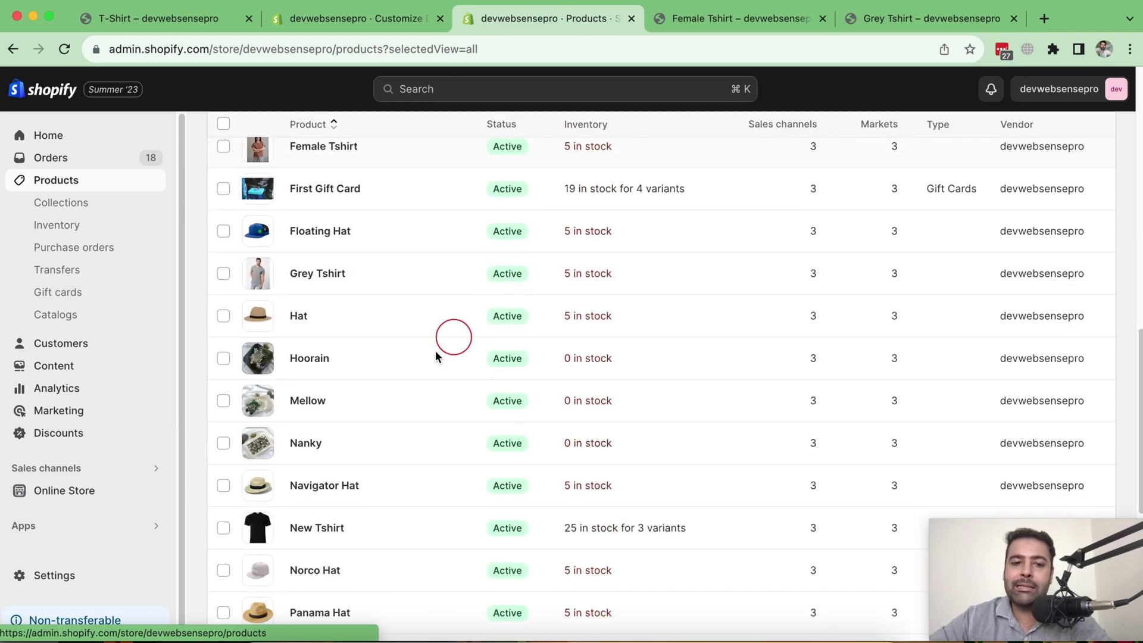
pyautogui.click(309, 274)
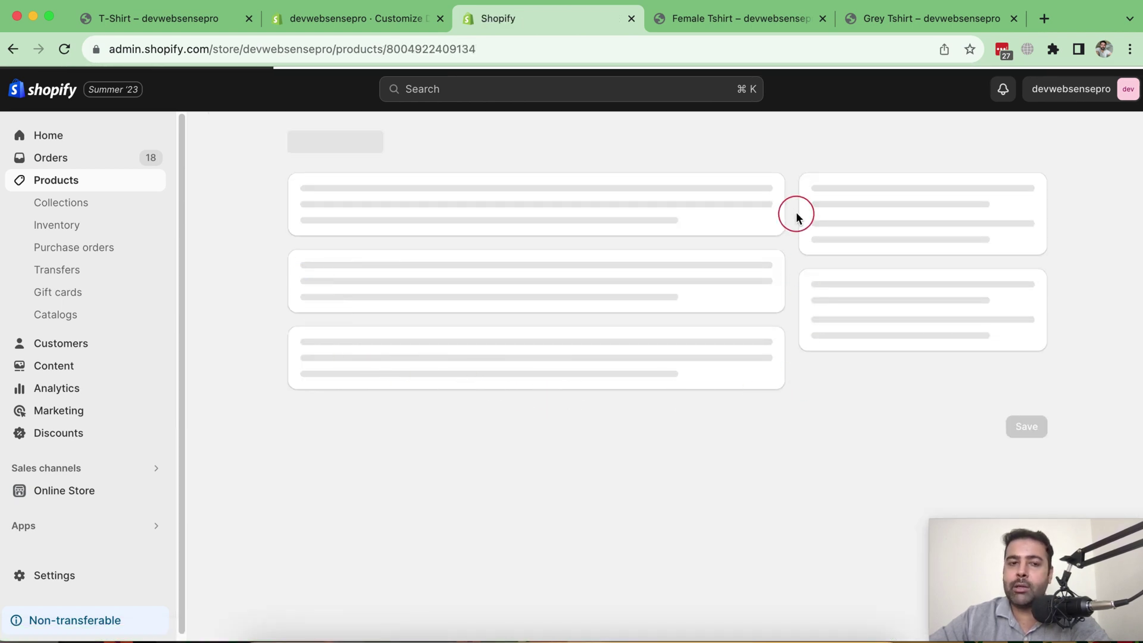
pyautogui.scroll(-10, 797, 259)
pyautogui.scroll(-10, 706, 313)
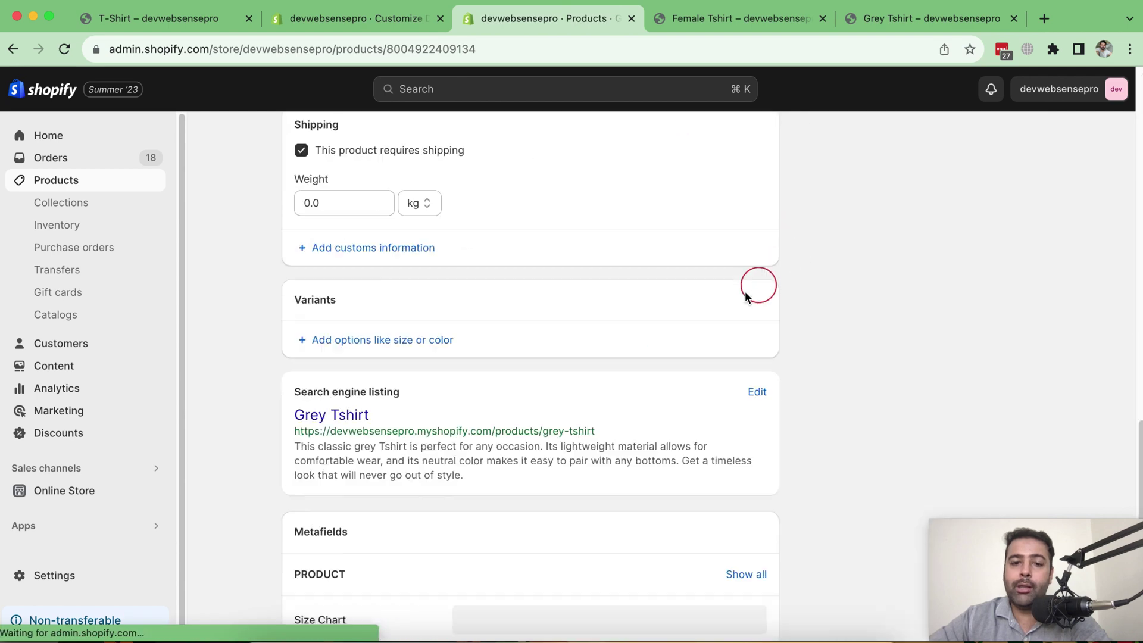
pyautogui.scroll(-2, 638, 482)
pyautogui.scroll(-1, 639, 447)
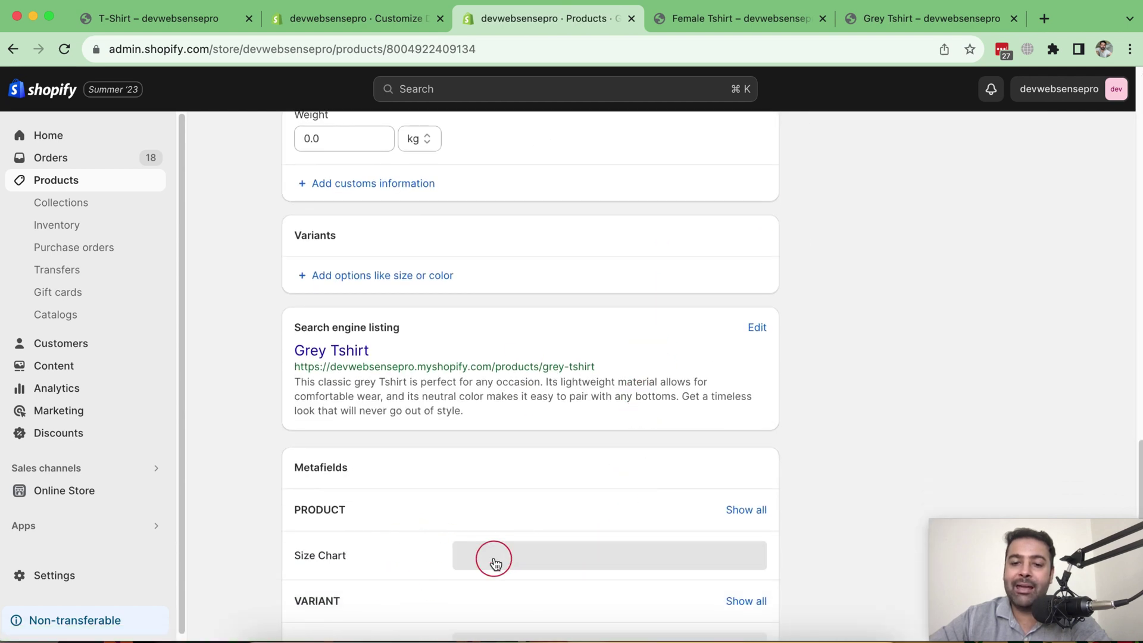
pyautogui.click(922, 19)
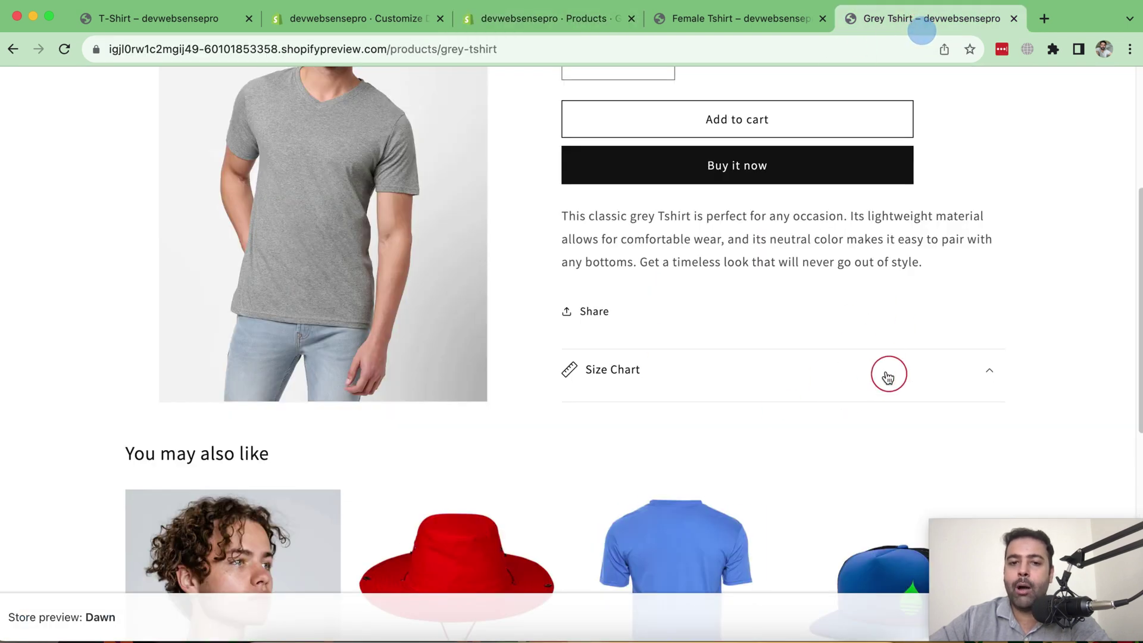